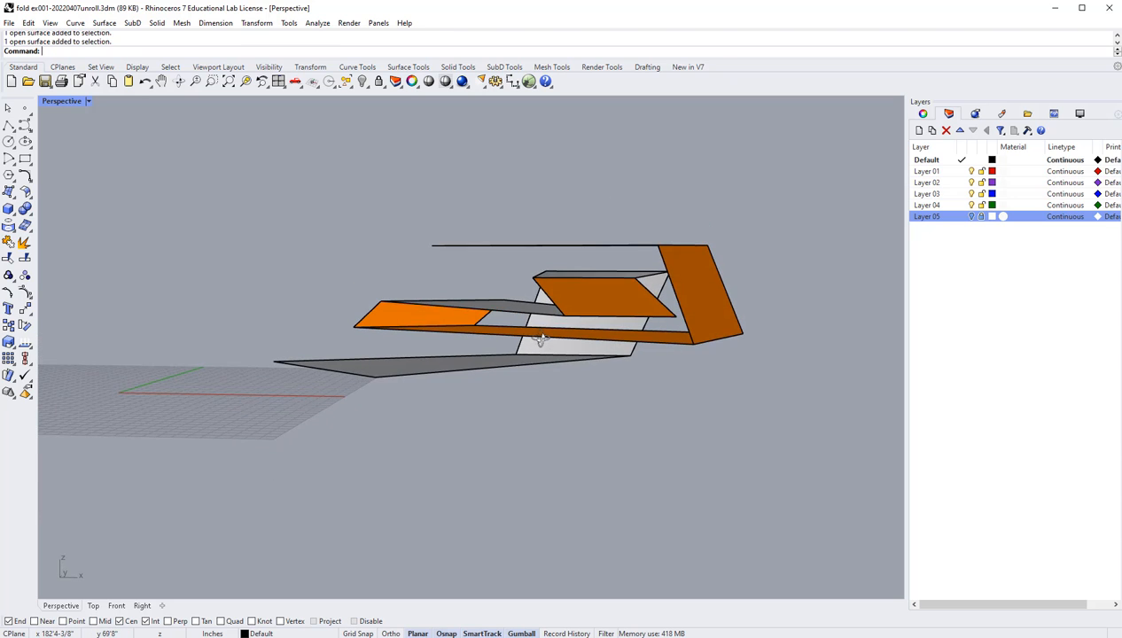
# - Flip the direction of the long narrow strip surface in the upper part of the folded form
pyautogui.moveTo(414, 362); pyautogui.dragTo(516, 424, button='right')
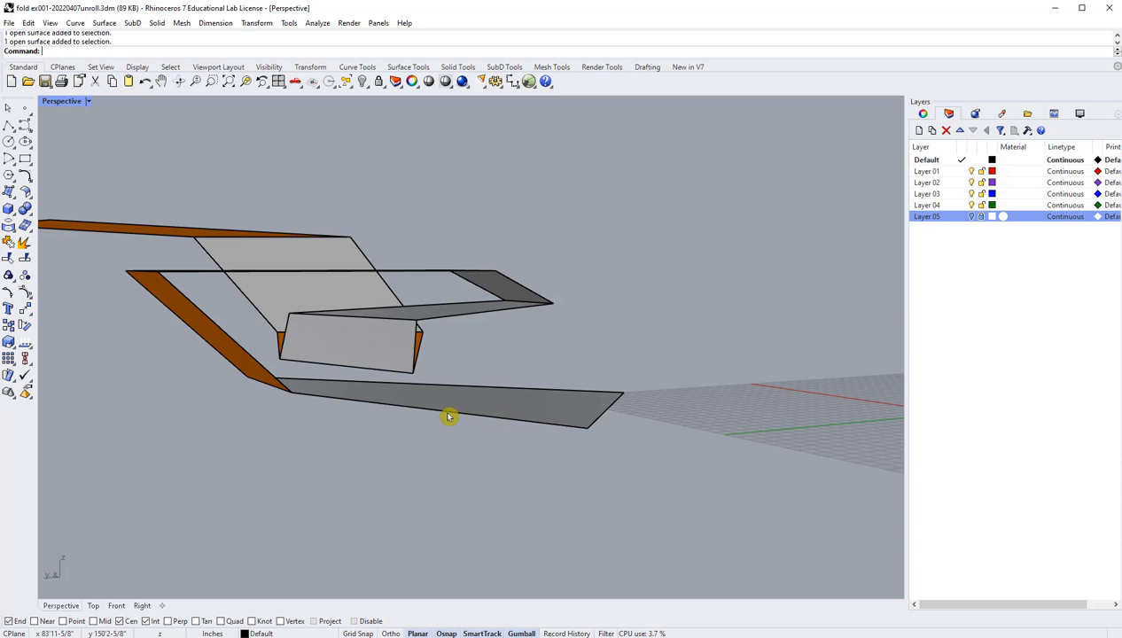
pyautogui.moveTo(449, 417); pyautogui.dragTo(501, 437, button='right')
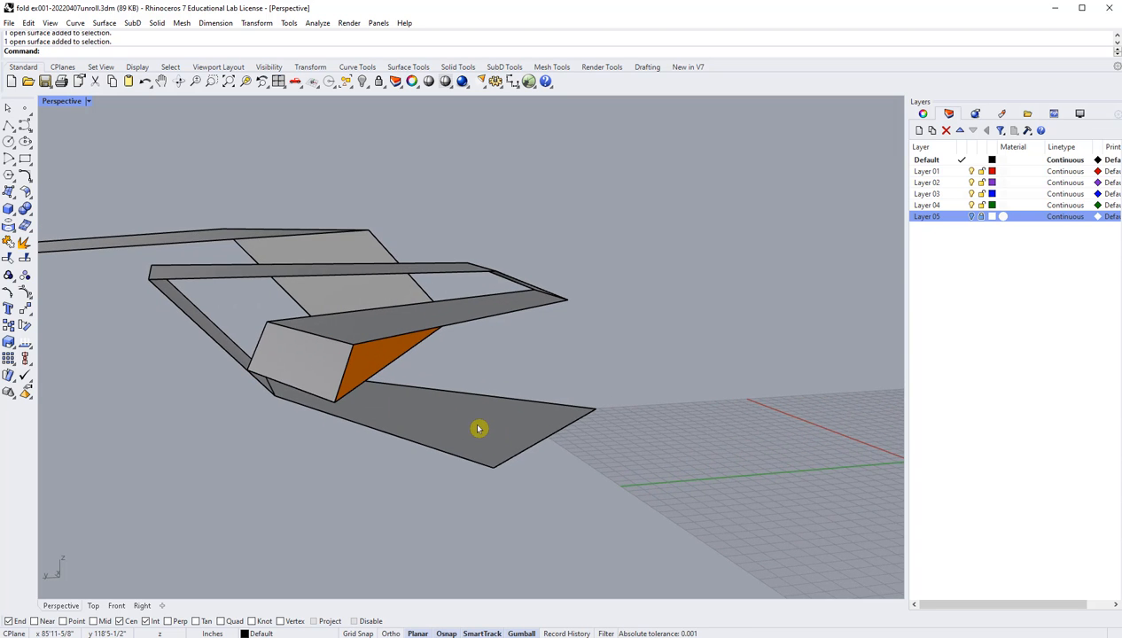
pyautogui.click(478, 429)
pyautogui.moveTo(336, 380); pyautogui.dragTo(276, 376, button='right')
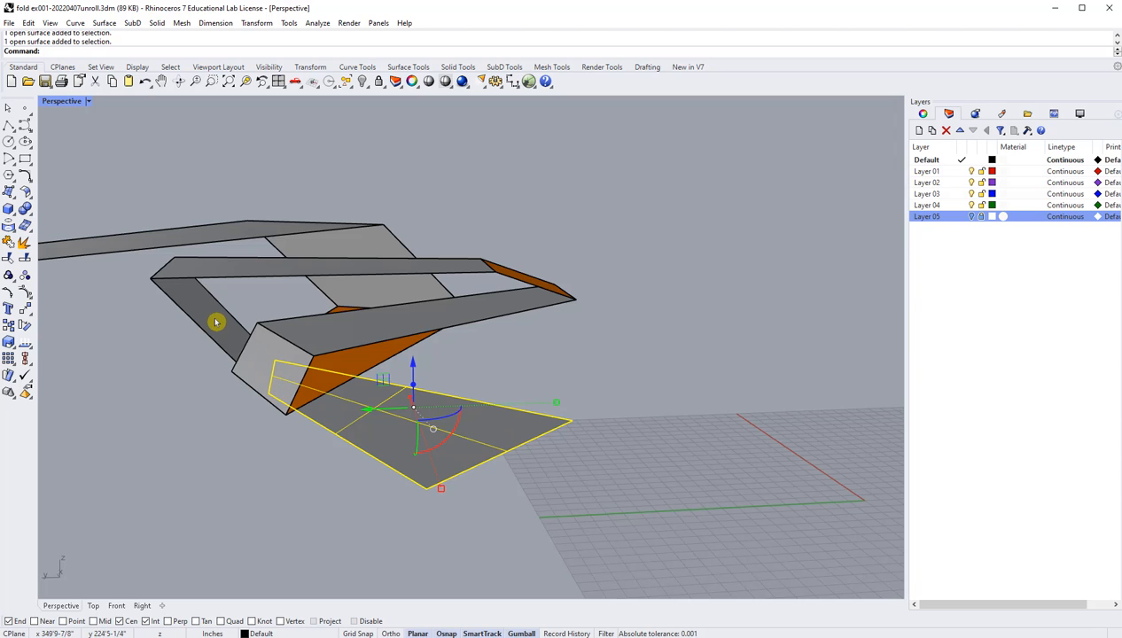
pyautogui.moveTo(216, 322); pyautogui.dragTo(258, 260, button='right')
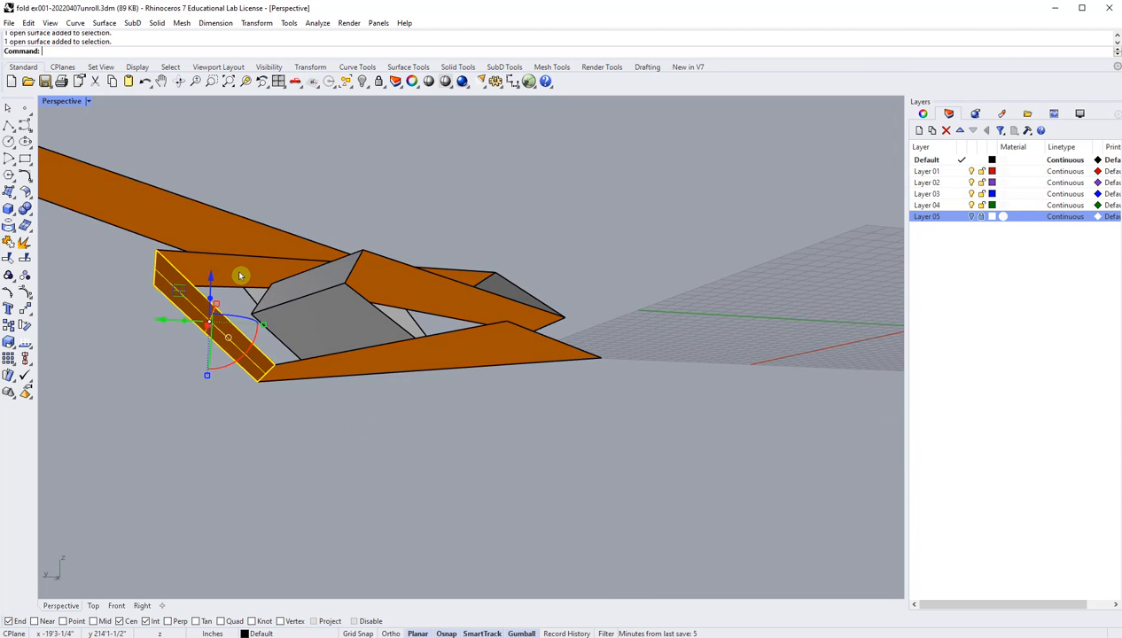
pyautogui.moveTo(426, 285); pyautogui.dragTo(712, 263, button='right')
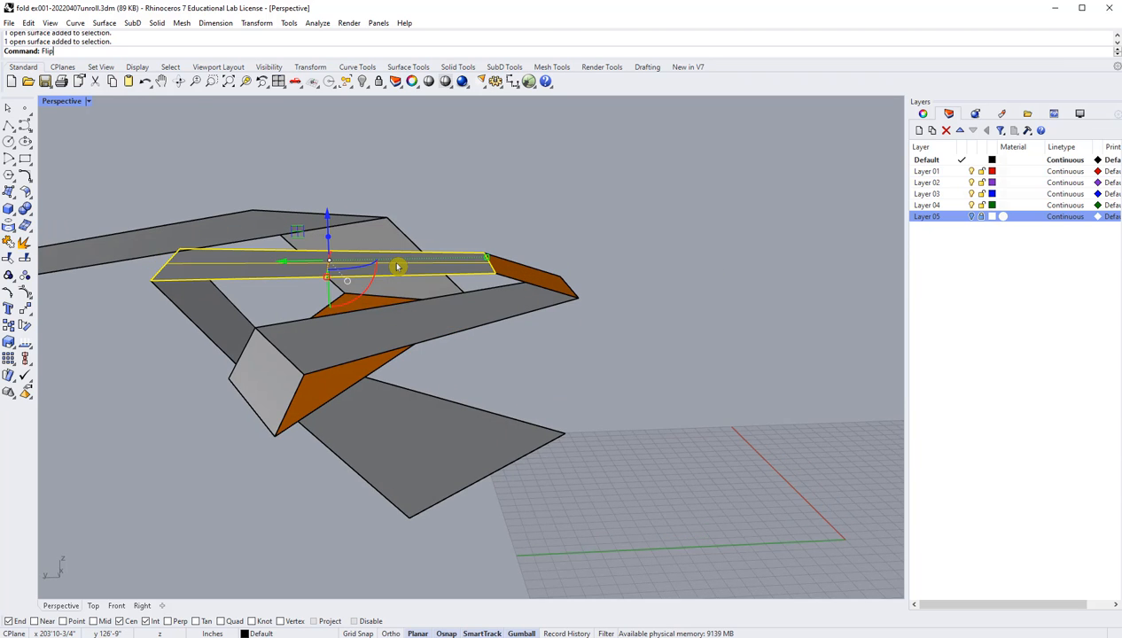
pyautogui.press('Return')
pyautogui.press('Escape')
# - Flip the direction of the backfacing end panel attached to the topmost strip of the folded form
pyautogui.moveTo(396, 371); pyautogui.dragTo(268, 309, button='right')
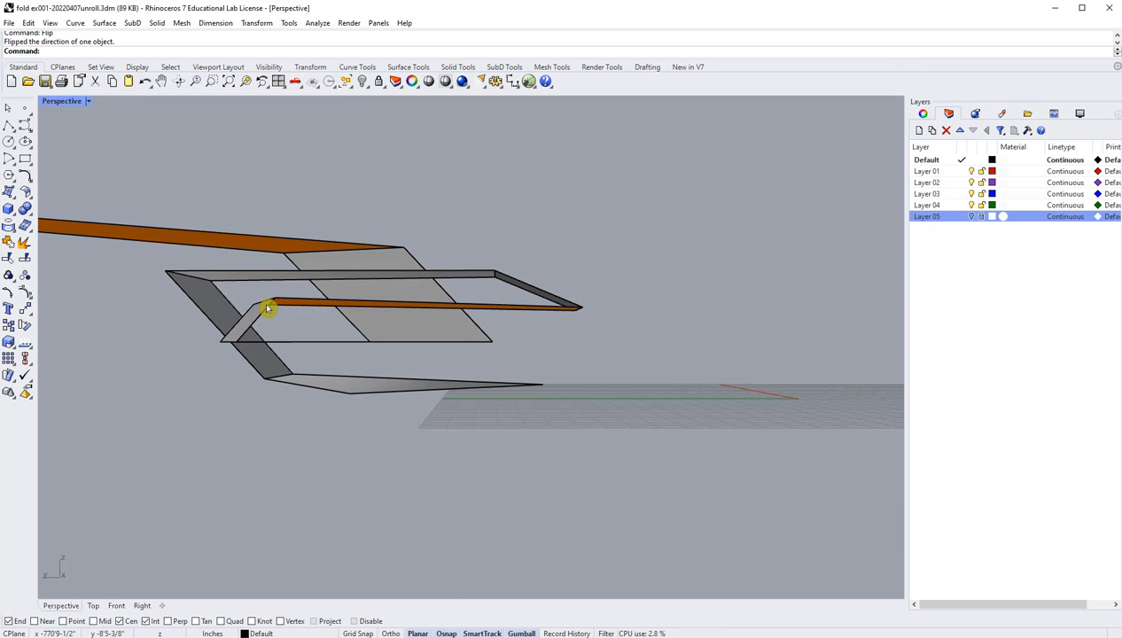
pyautogui.moveTo(446, 280); pyautogui.dragTo(531, 304, button='right')
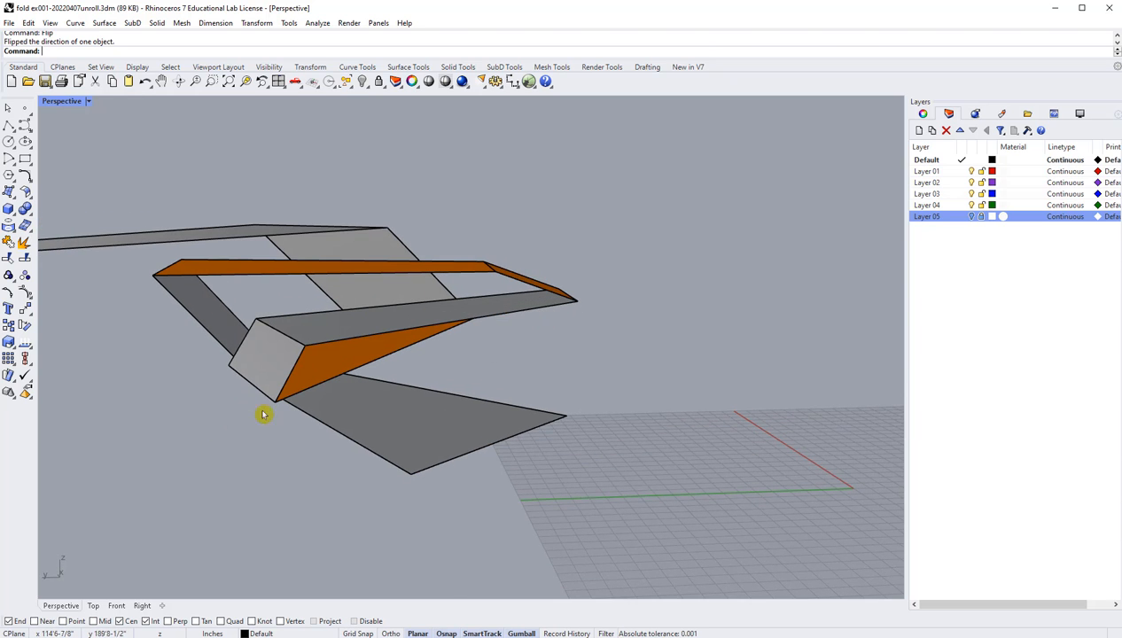
pyautogui.moveTo(263, 415); pyautogui.dragTo(671, 332, button='right')
pyautogui.click(672, 285)
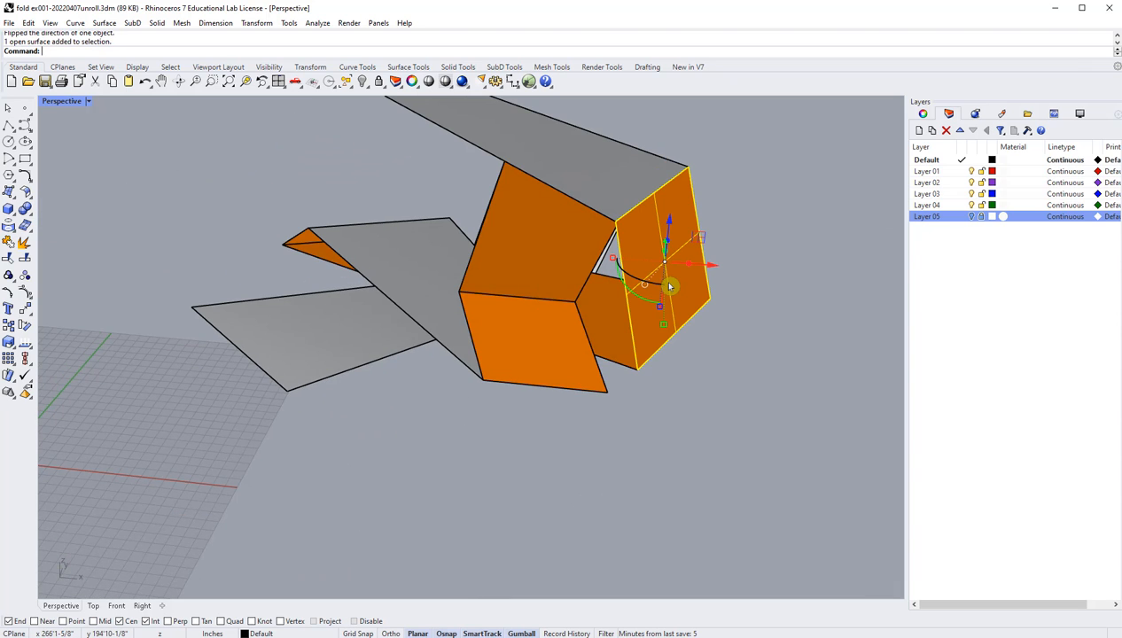
pyautogui.write('Flip')
pyautogui.press('Return')
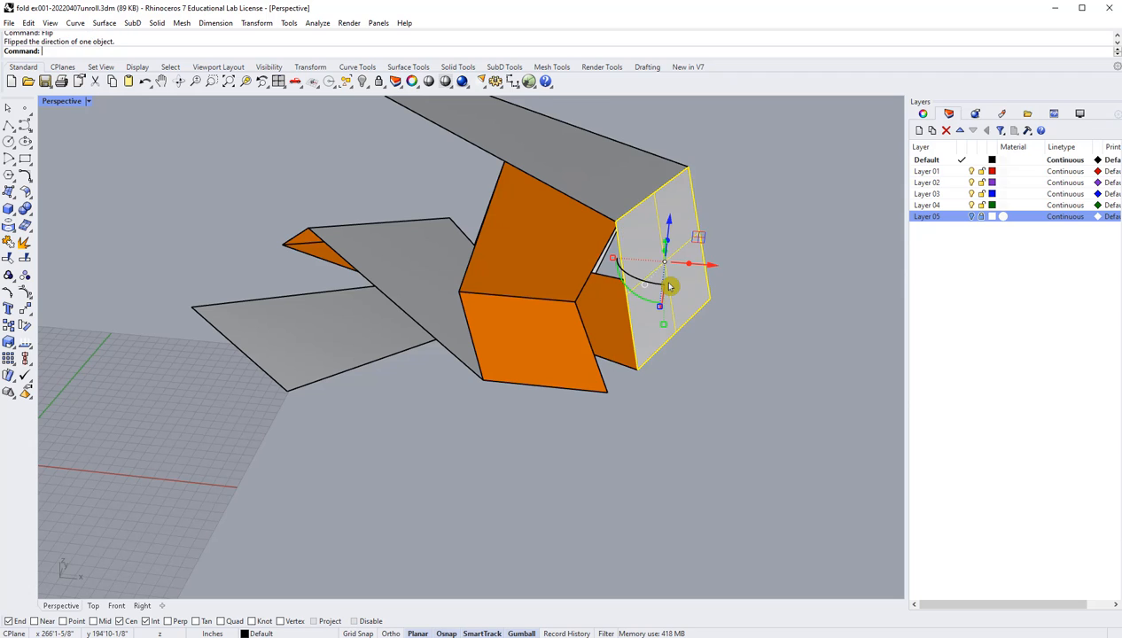
pyautogui.click(776, 263)
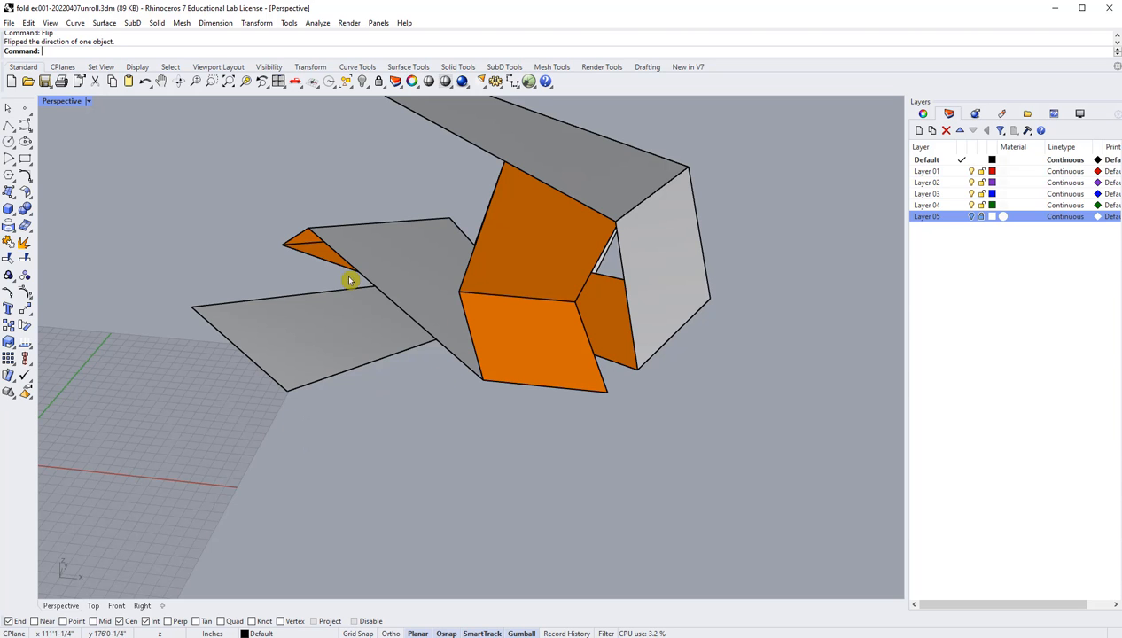
# - Toggle backface coloring off and on for the Shaded display mode, and set the backface color to Aquamarine
pyautogui.moveTo(563, 253); pyautogui.dragTo(638, 205, button='right')
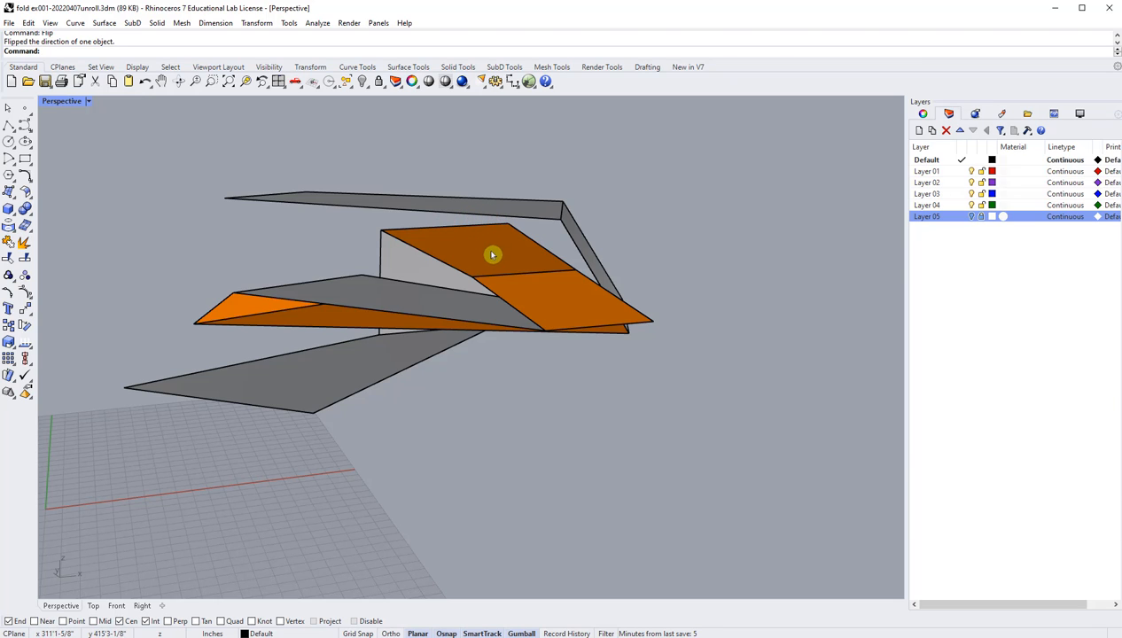
pyautogui.click(1080, 114)
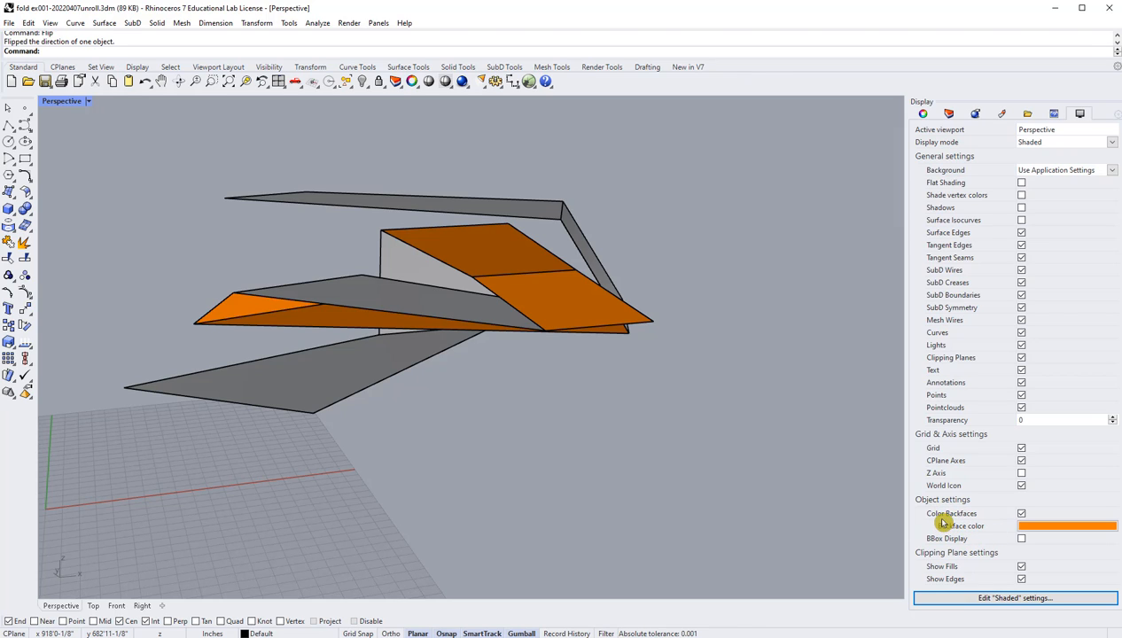
pyautogui.click(1021, 515)
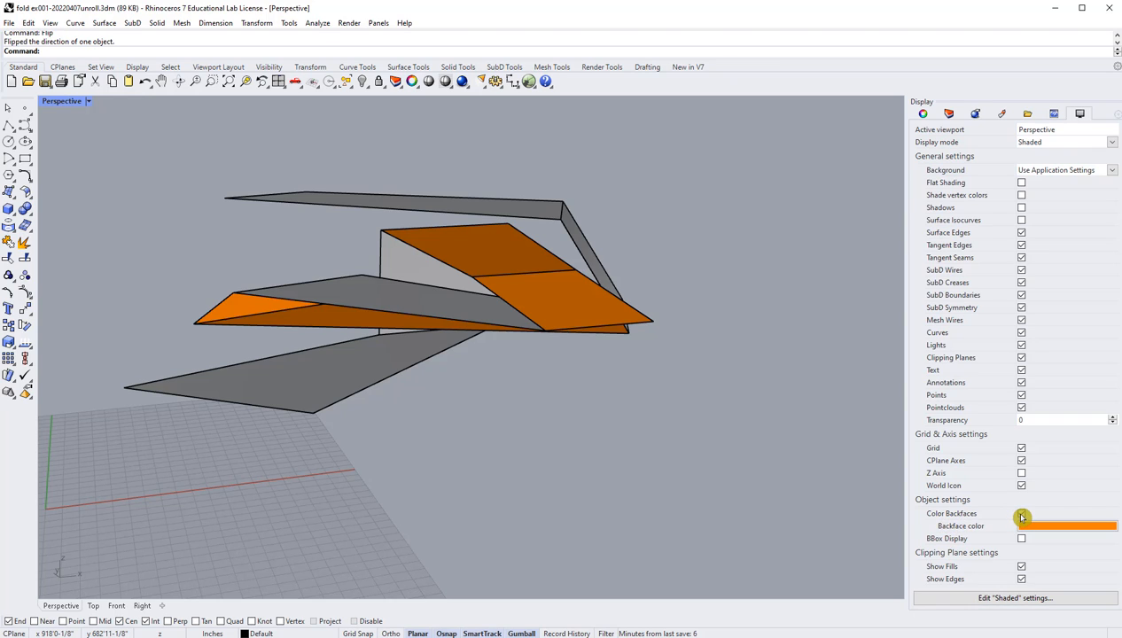
pyautogui.click(1022, 514)
pyautogui.click(1022, 514)
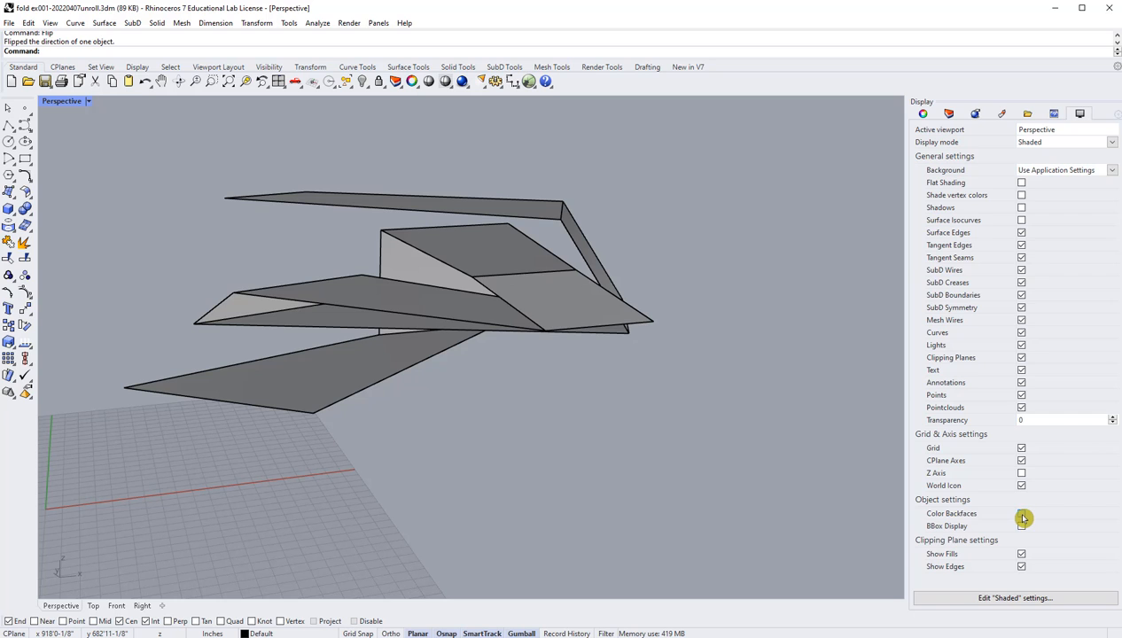
pyautogui.click(1022, 515)
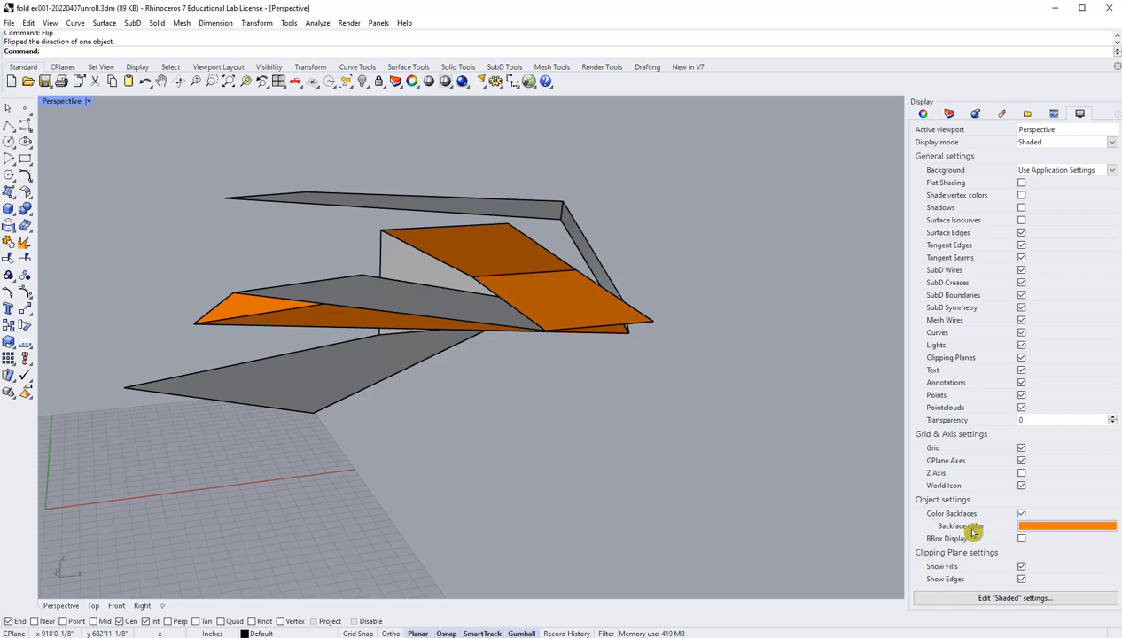
pyautogui.click(1047, 527)
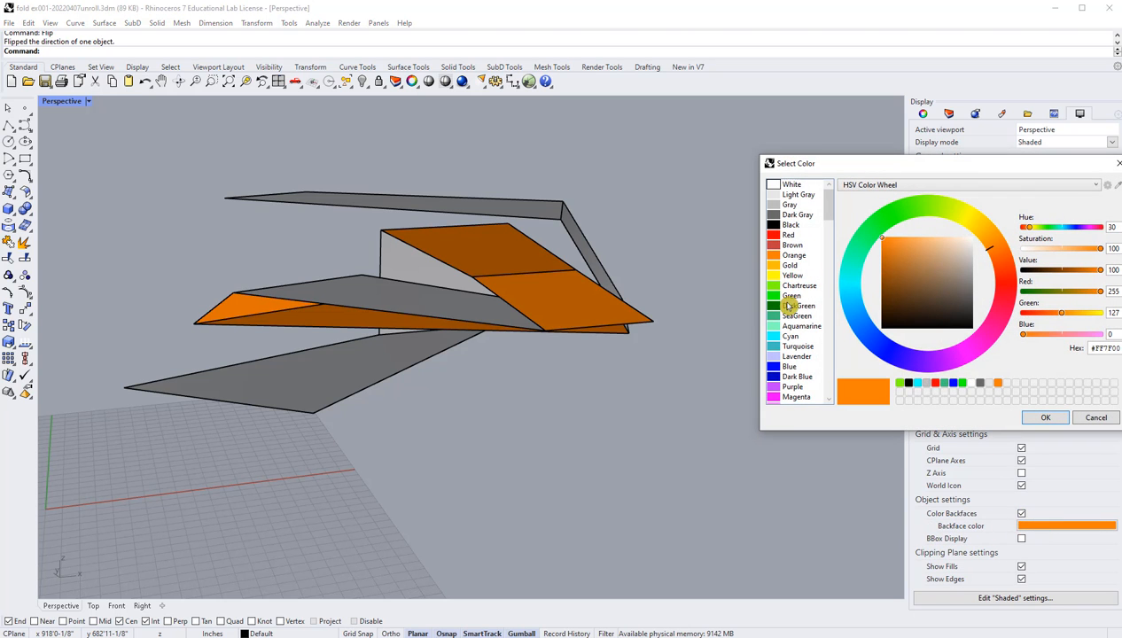
pyautogui.click(790, 328)
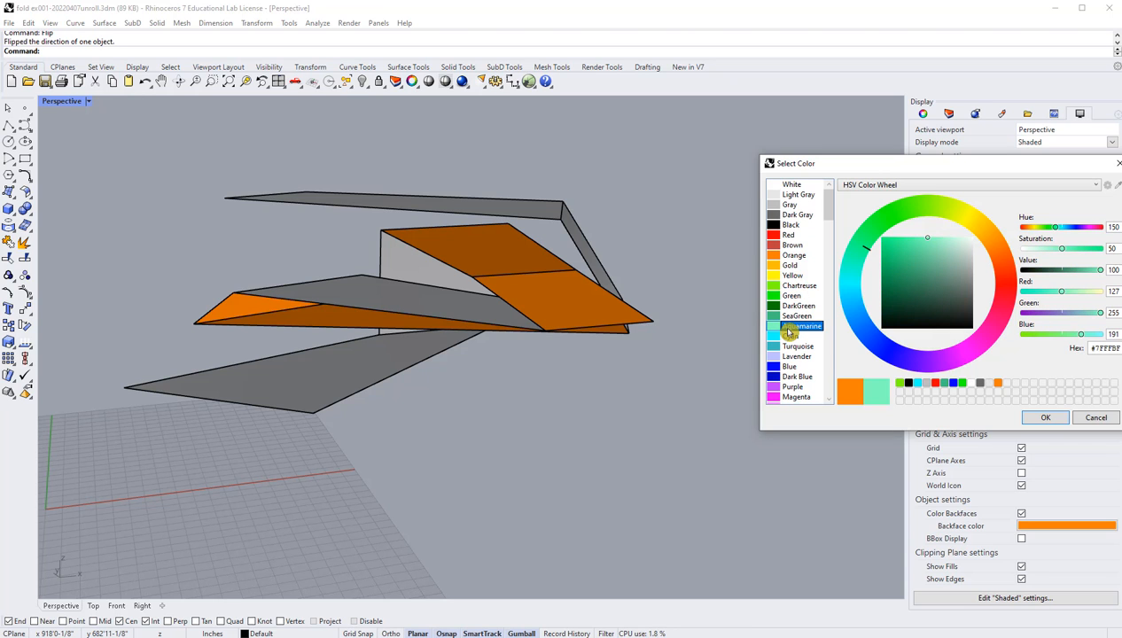
pyautogui.click(1045, 417)
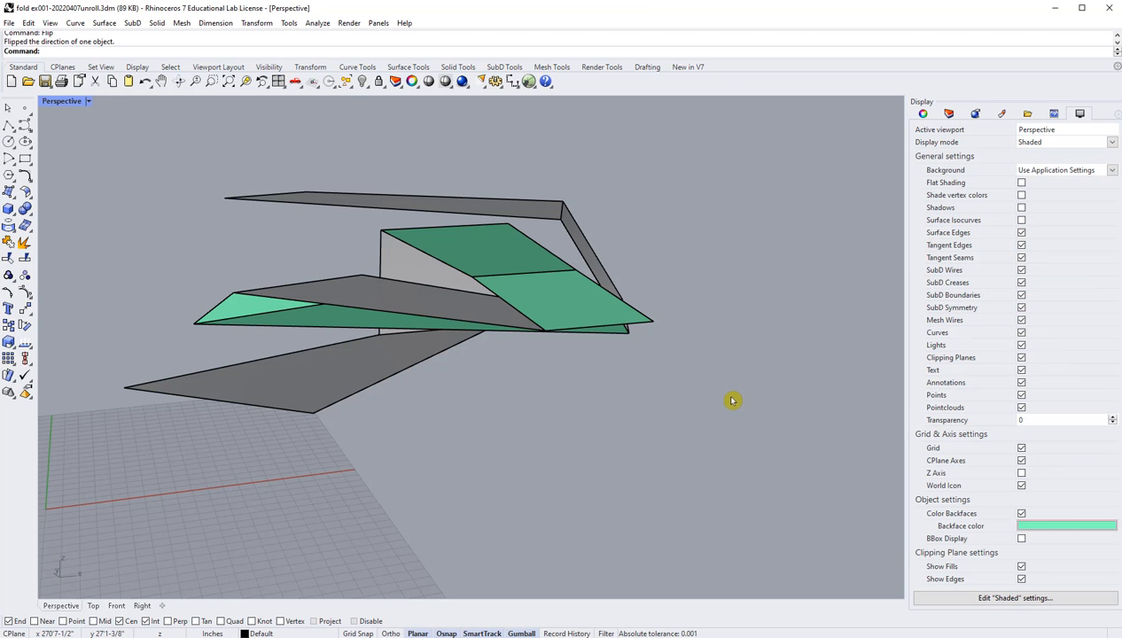
# - Duplicate all surfaces of the folded form along the green axis, placing the copy beside the original
pyautogui.moveTo(704, 400); pyautogui.dragTo(764, 406, button='right')
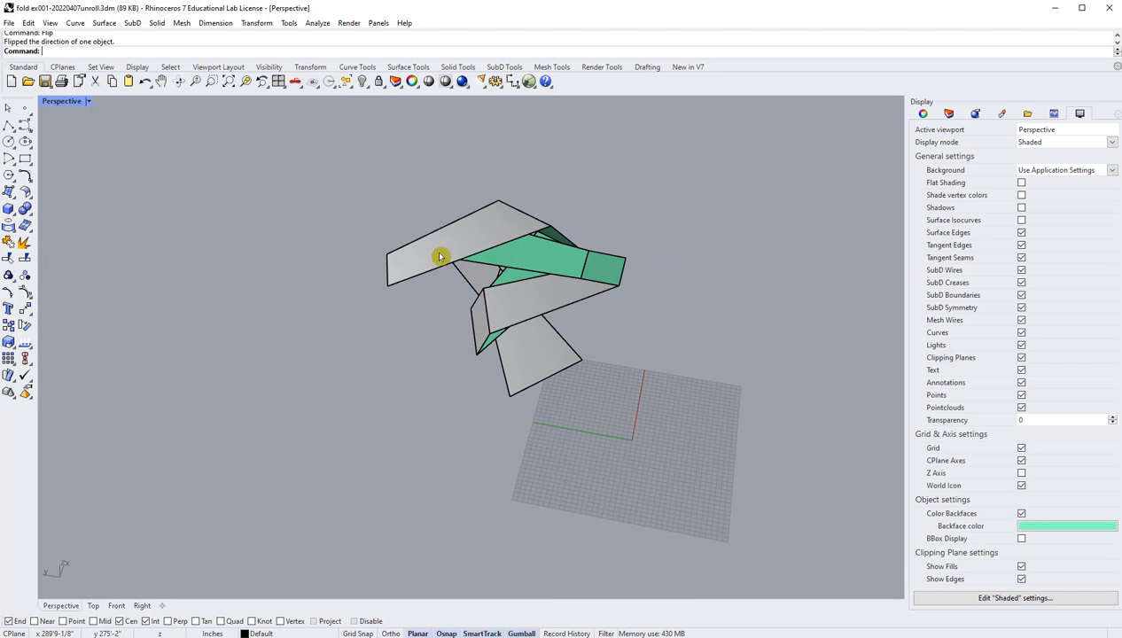
pyautogui.moveTo(760, 170); pyautogui.dragTo(333, 458)
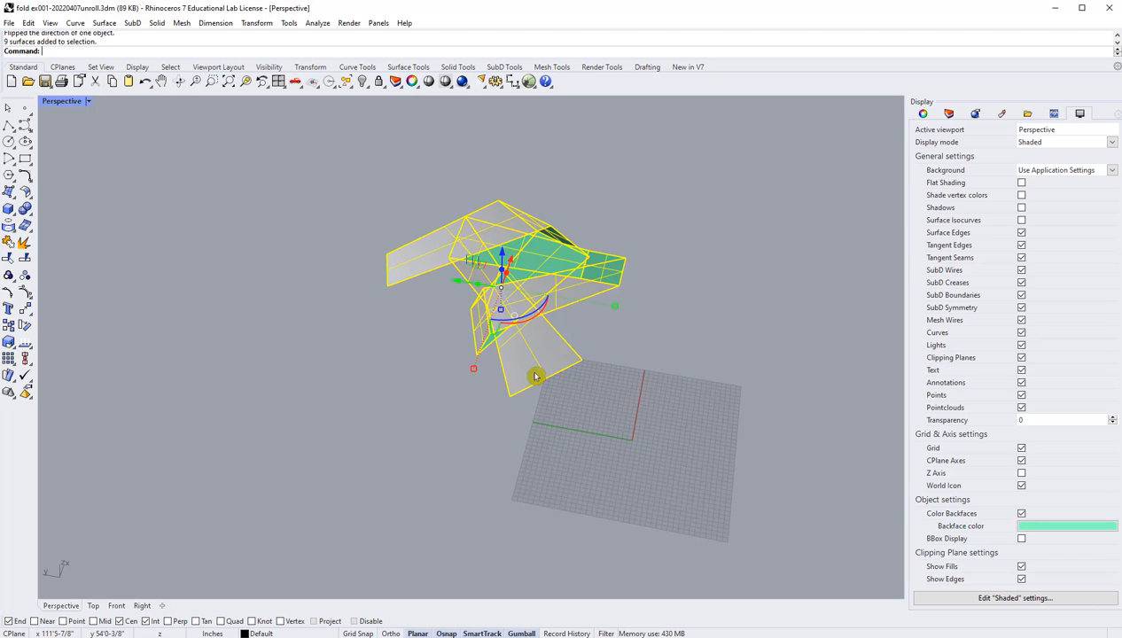
pyautogui.scroll(-2, 451, 318)
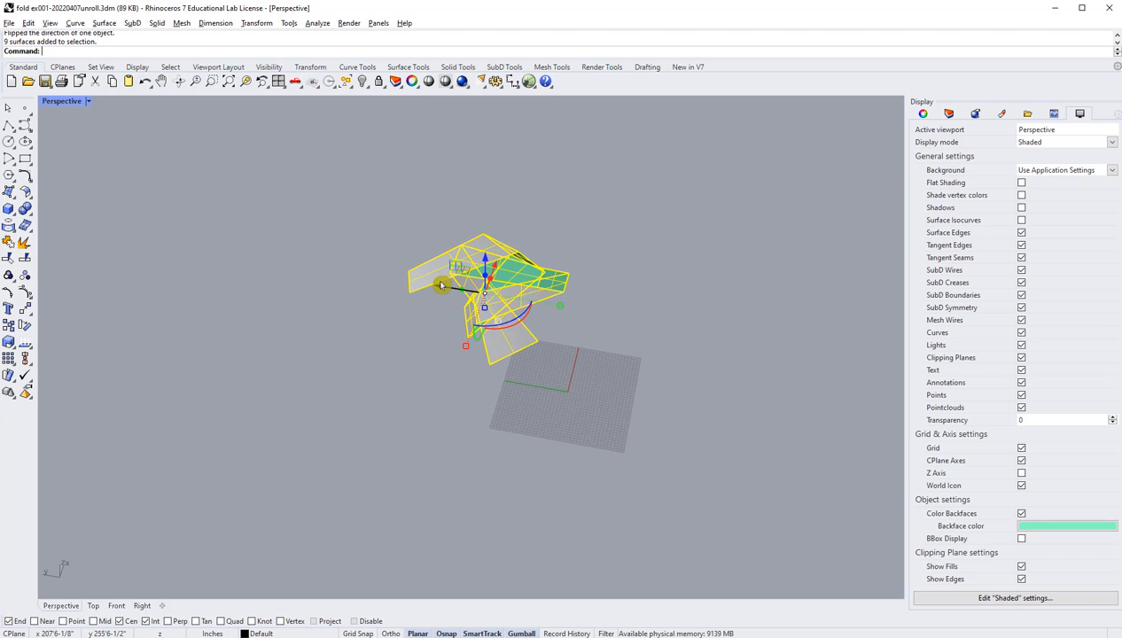
pyautogui.moveTo(442, 291); pyautogui.dragTo(192, 272)
pyautogui.press('alt')
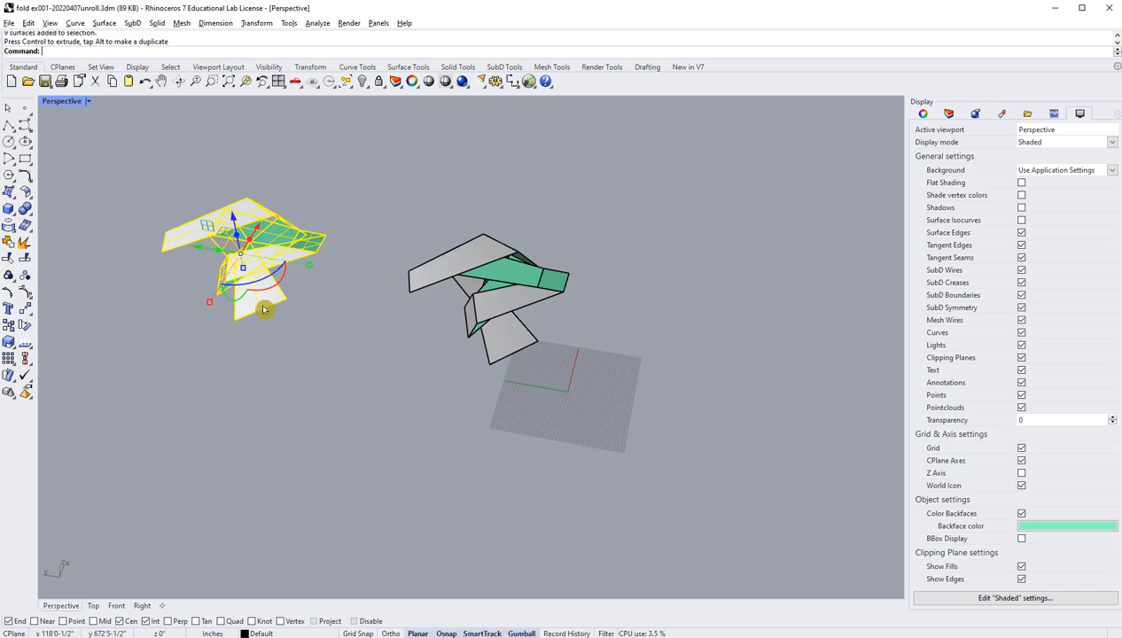
# - Join all surfaces of the original folded form into one polysurface and check the joined object from several angles
pyautogui.click(384, 383)
pyautogui.moveTo(380, 207); pyautogui.dragTo(602, 419)
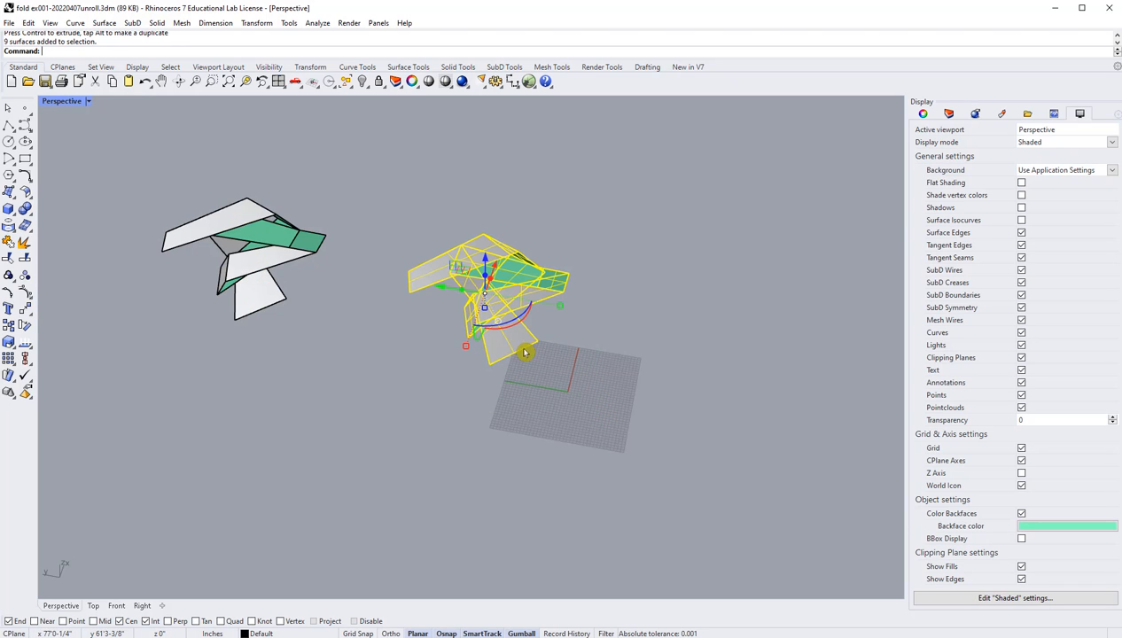
pyautogui.click(8, 241)
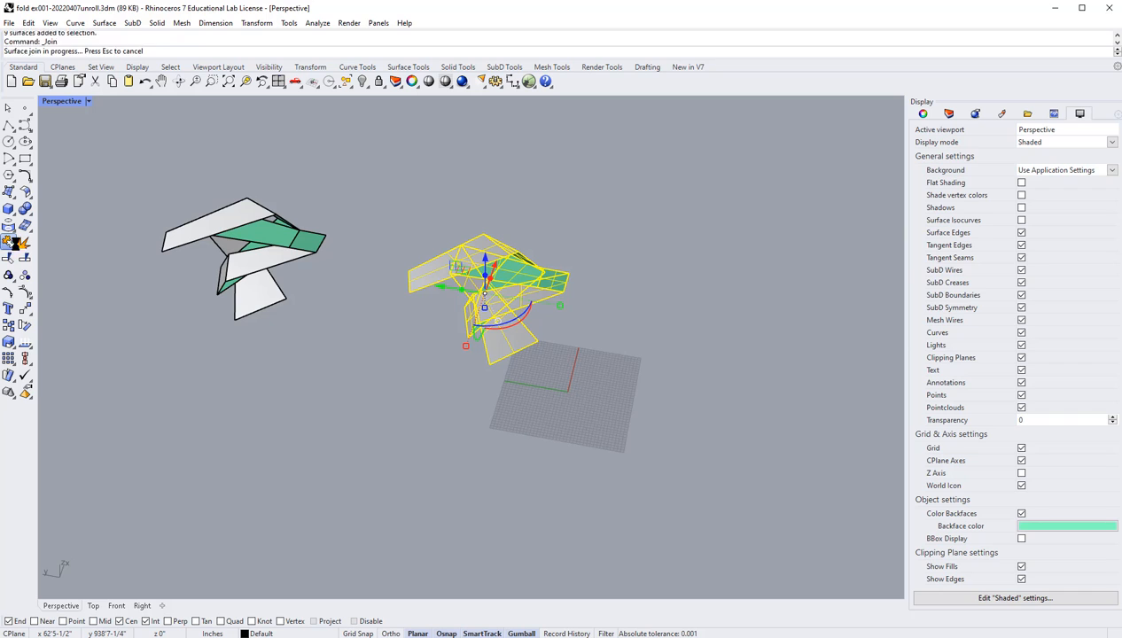
pyautogui.click(434, 276)
pyautogui.moveTo(510, 383); pyautogui.dragTo(577, 315, button='right')
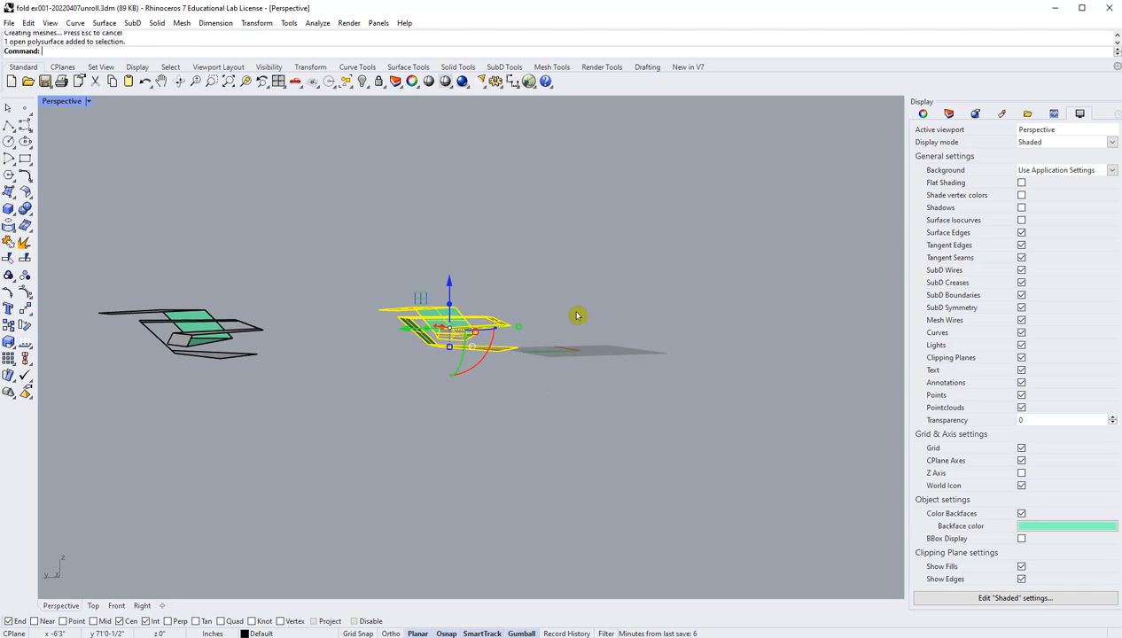
pyautogui.moveTo(566, 456); pyautogui.dragTo(545, 432, button='right')
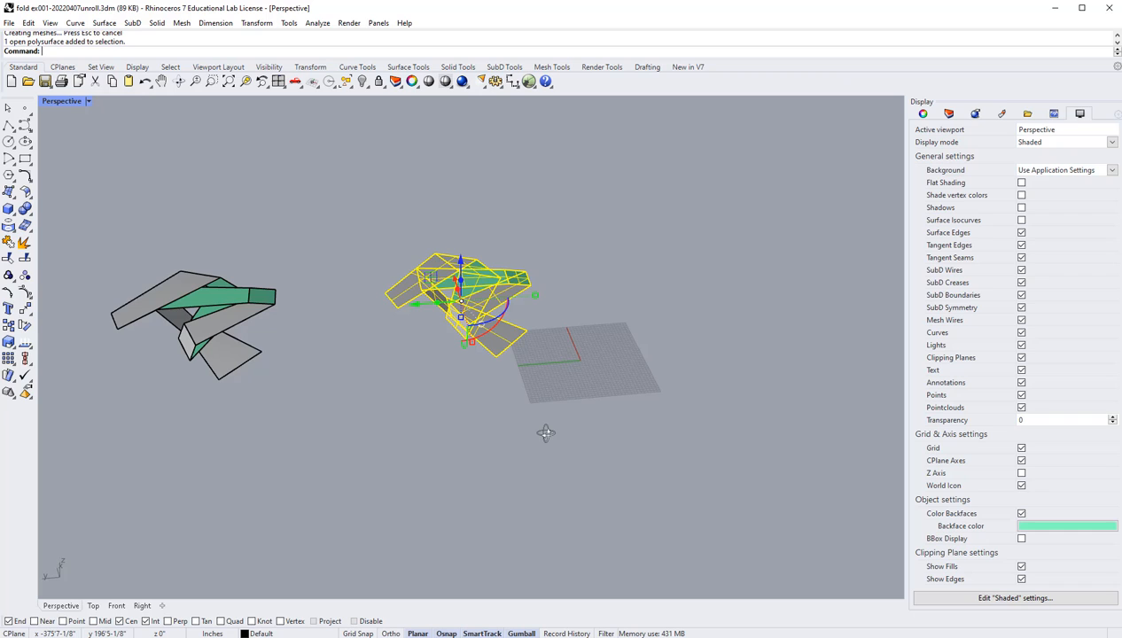
# - Select individual surfaces of the unjoined copy to compare it with the joined polysurface, and clear the selection
pyautogui.click(160, 303)
pyautogui.click(231, 302)
pyautogui.click(265, 302)
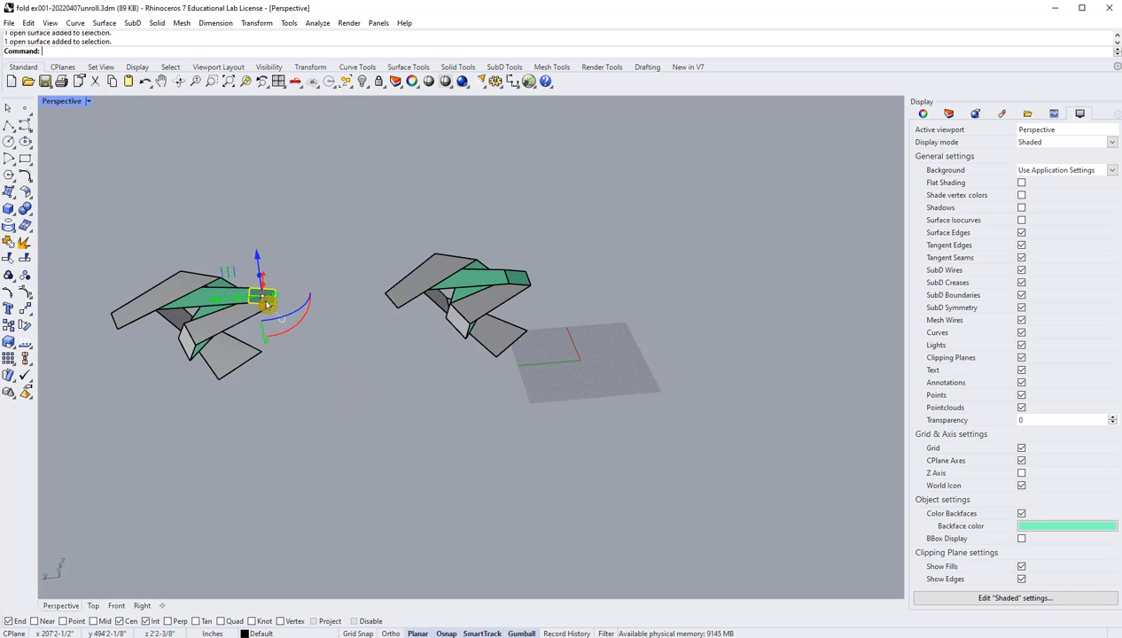
pyautogui.click(259, 310)
pyautogui.scroll(-3, 279, 386)
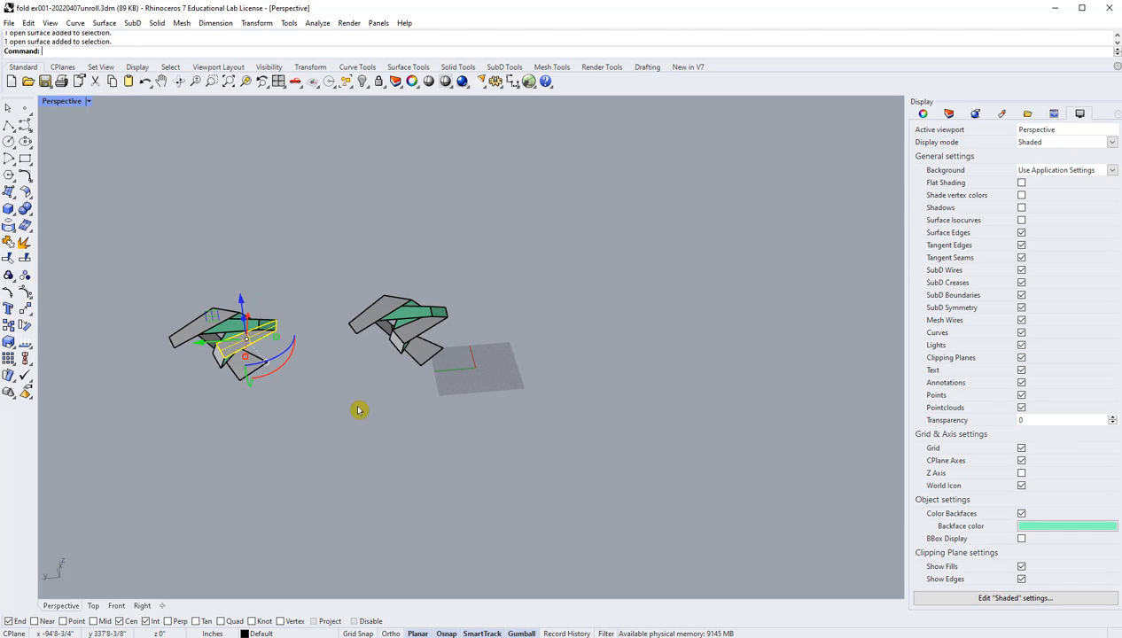
pyautogui.press('Escape')
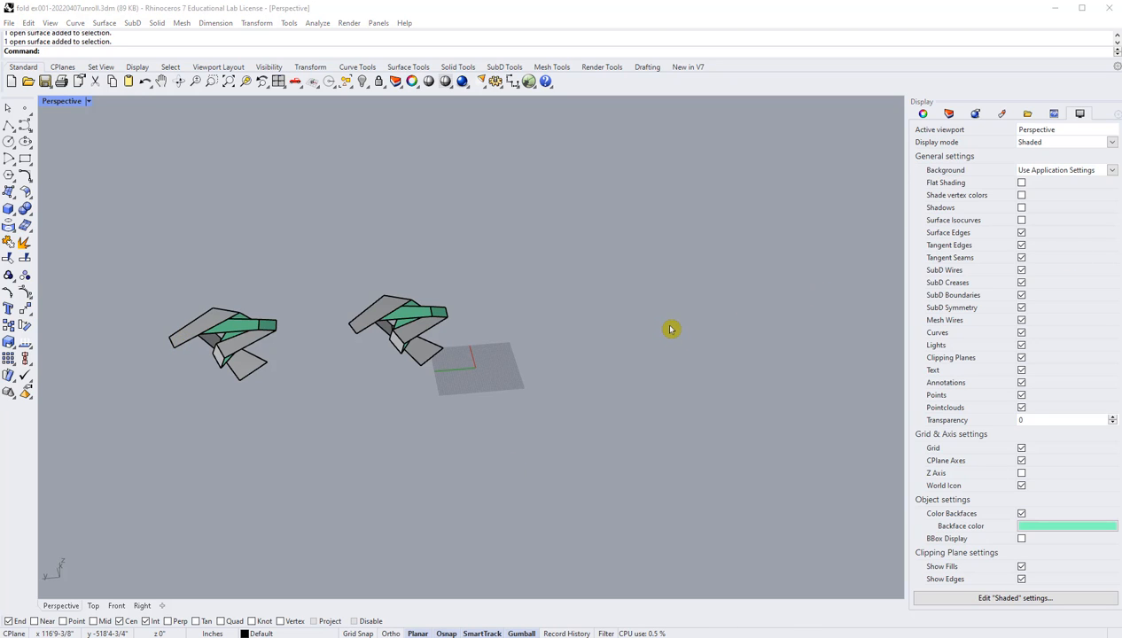
# - Unroll the joined polysurface into separate flat pieces with UnrollSrf using Explode=Yes and Labels=No, and undo the unroll
pyautogui.moveTo(491, 373); pyautogui.dragTo(338, 321, button='right')
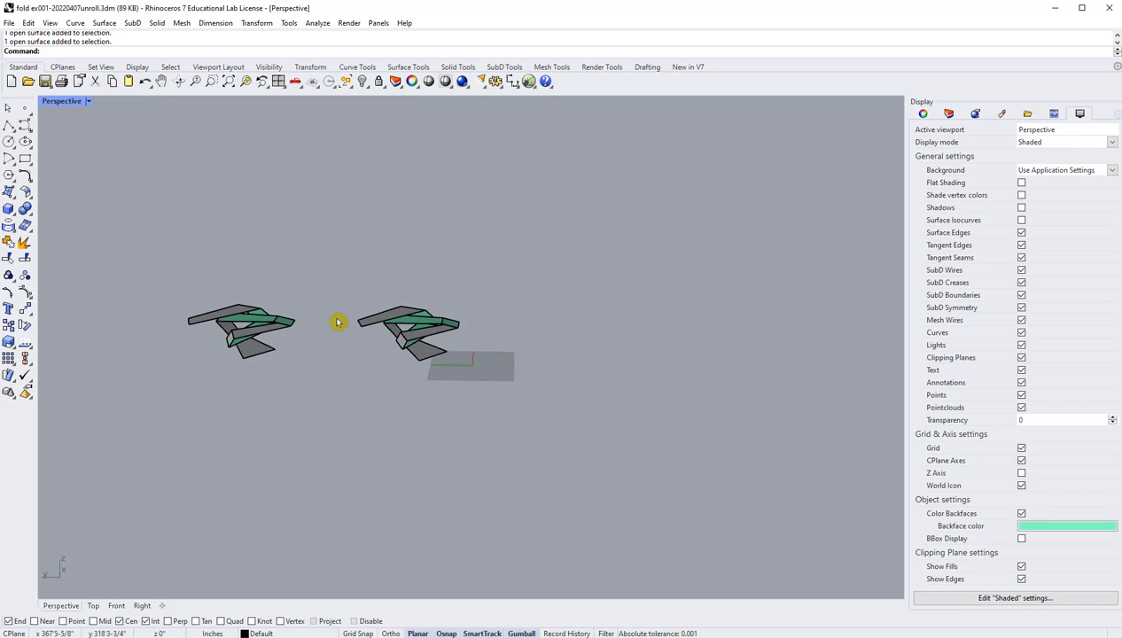
pyautogui.scroll(3, 338, 321)
pyautogui.scroll(4, 465, 341)
pyautogui.moveTo(466, 342); pyautogui.dragTo(516, 382, button='right')
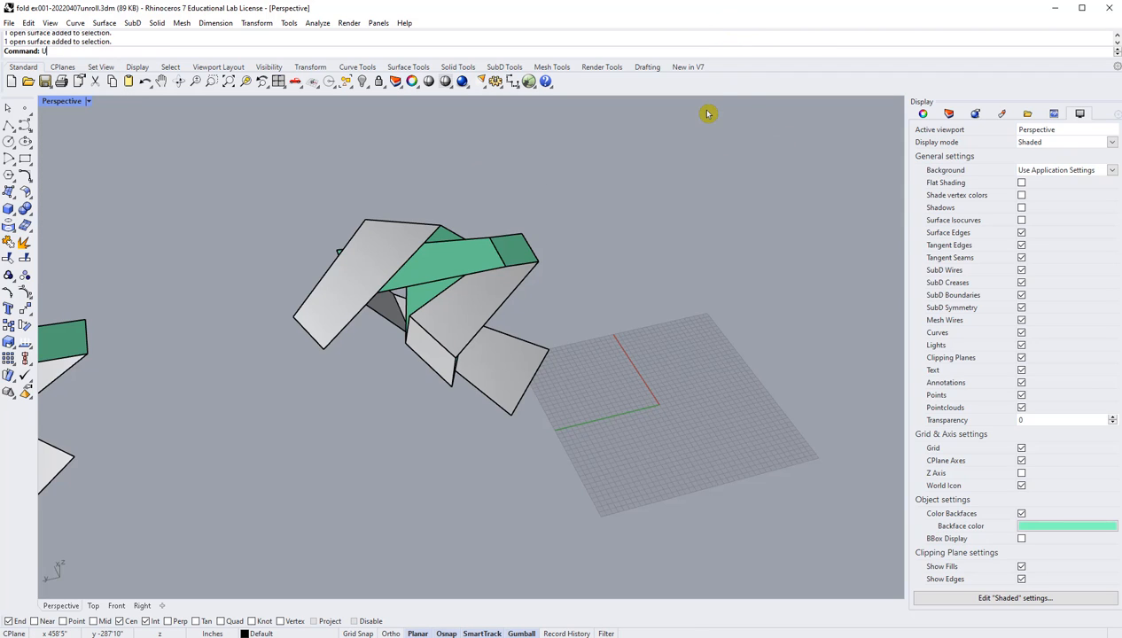
pyautogui.write('nroll')
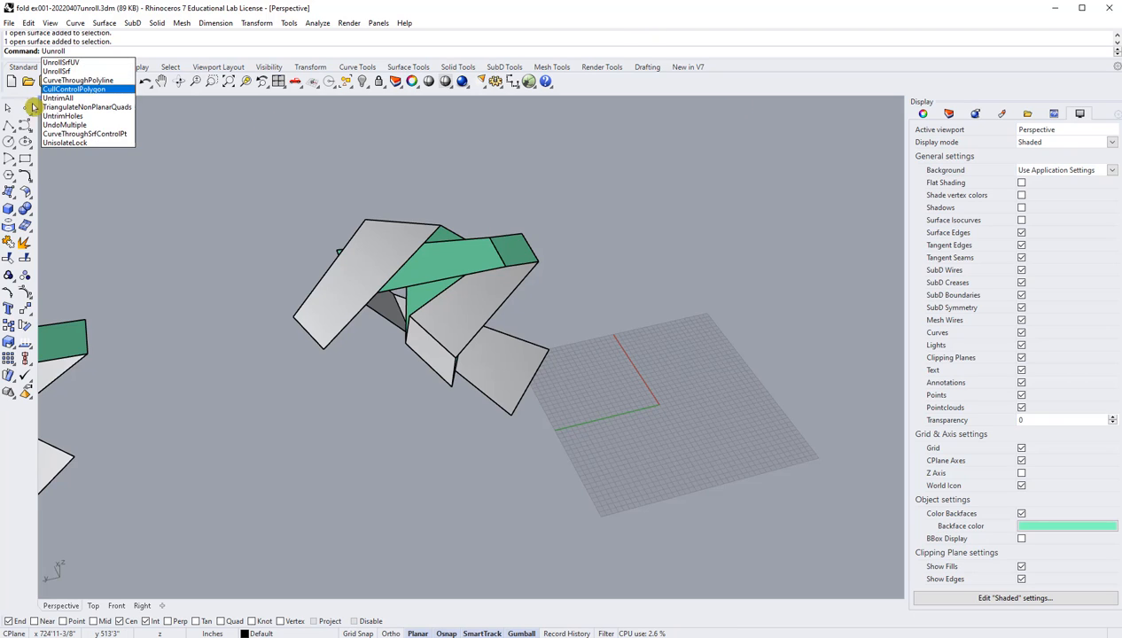
pyautogui.click(79, 71)
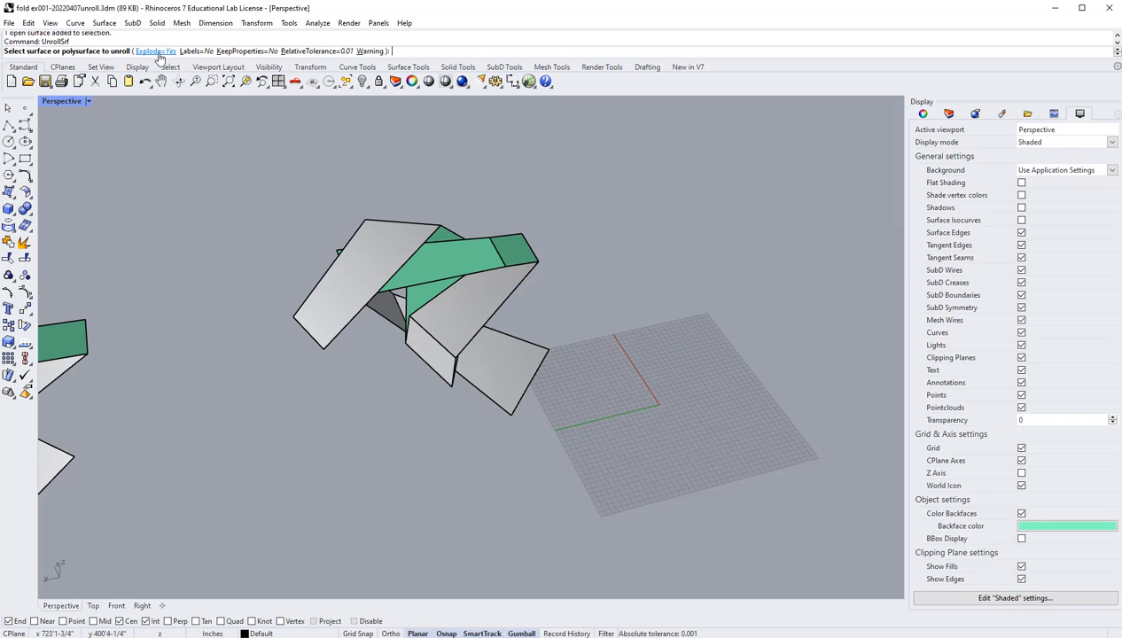
pyautogui.click(170, 50)
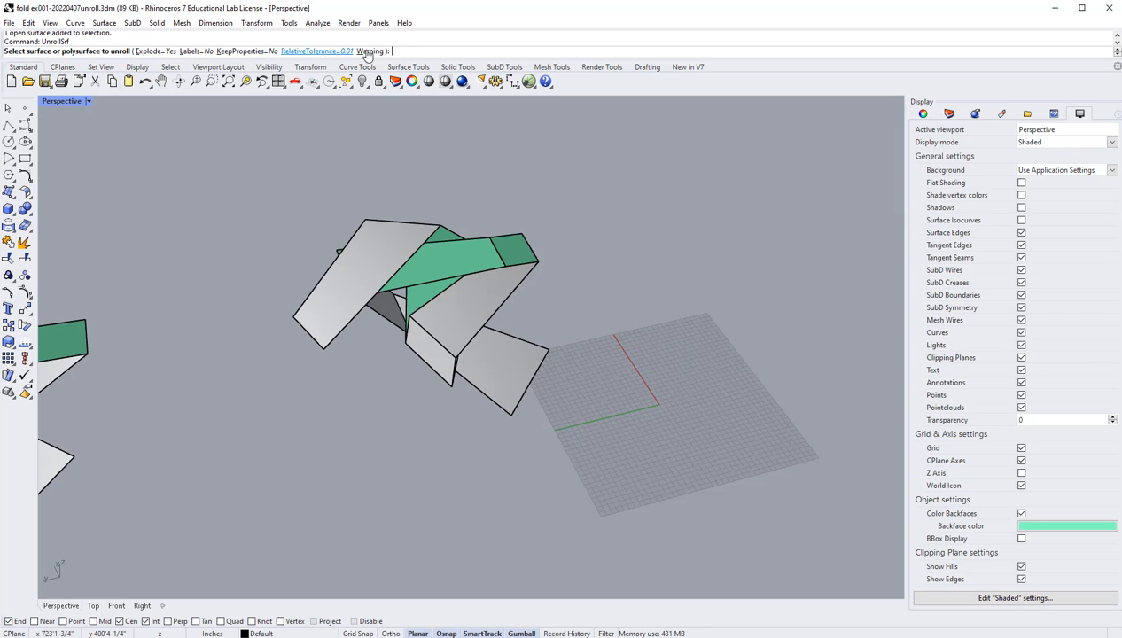
pyautogui.click(328, 76)
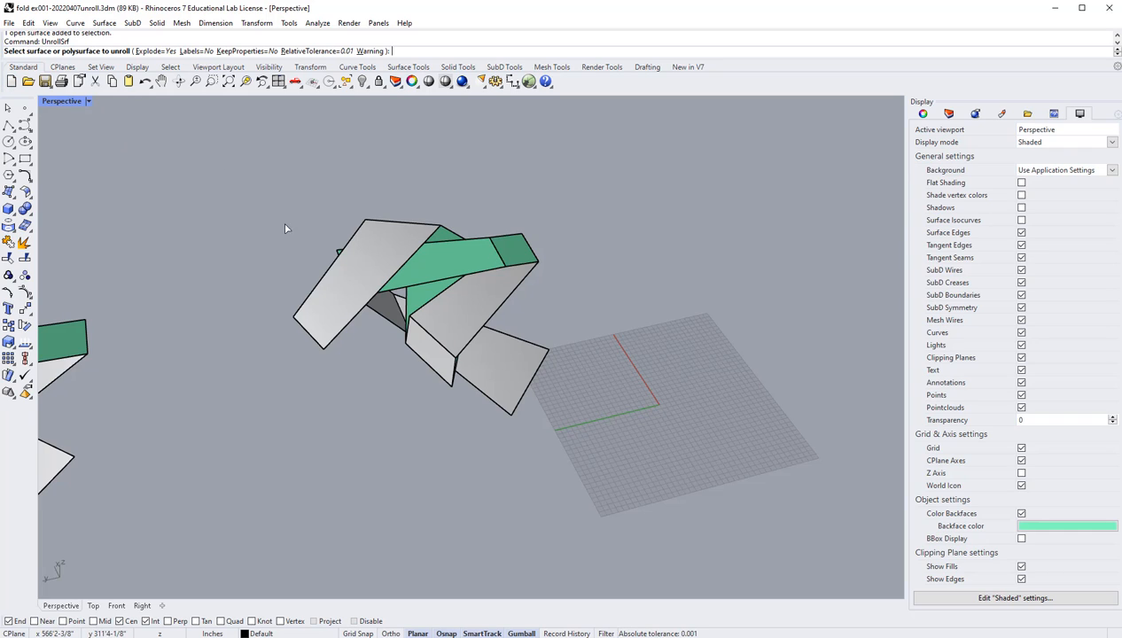
pyautogui.click(376, 262)
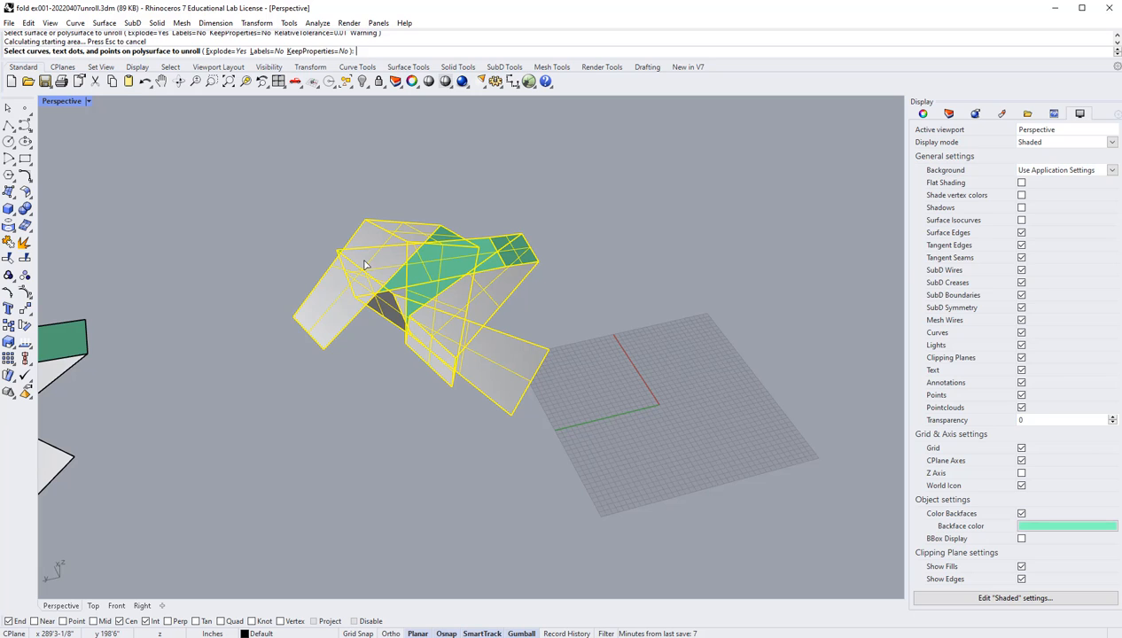
pyautogui.press('Return')
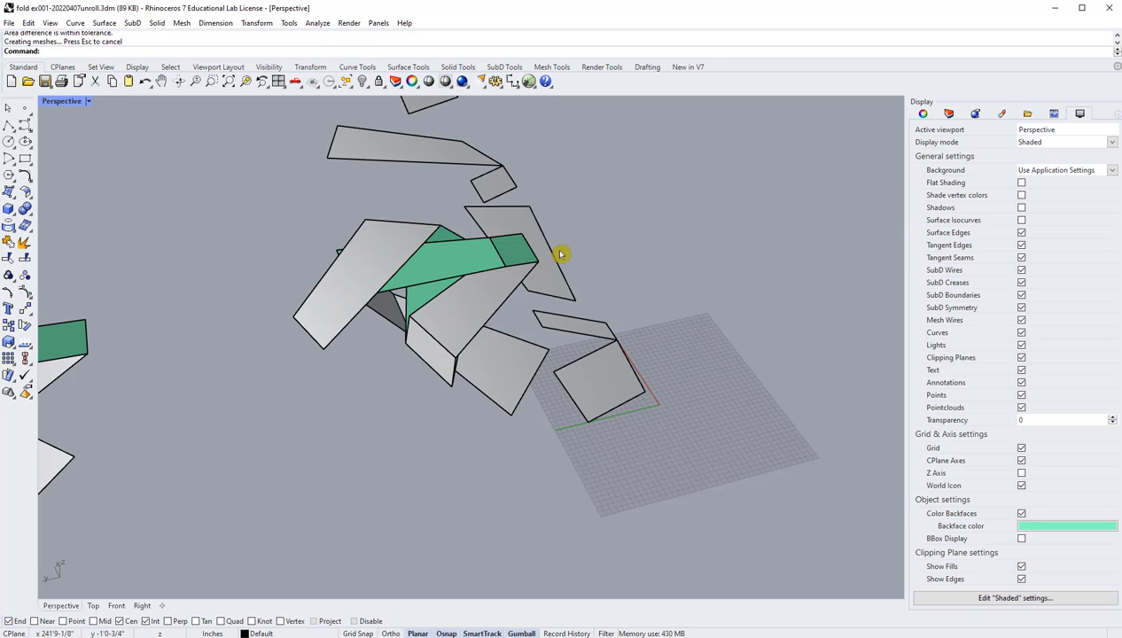
pyautogui.scroll(-6, 576, 292)
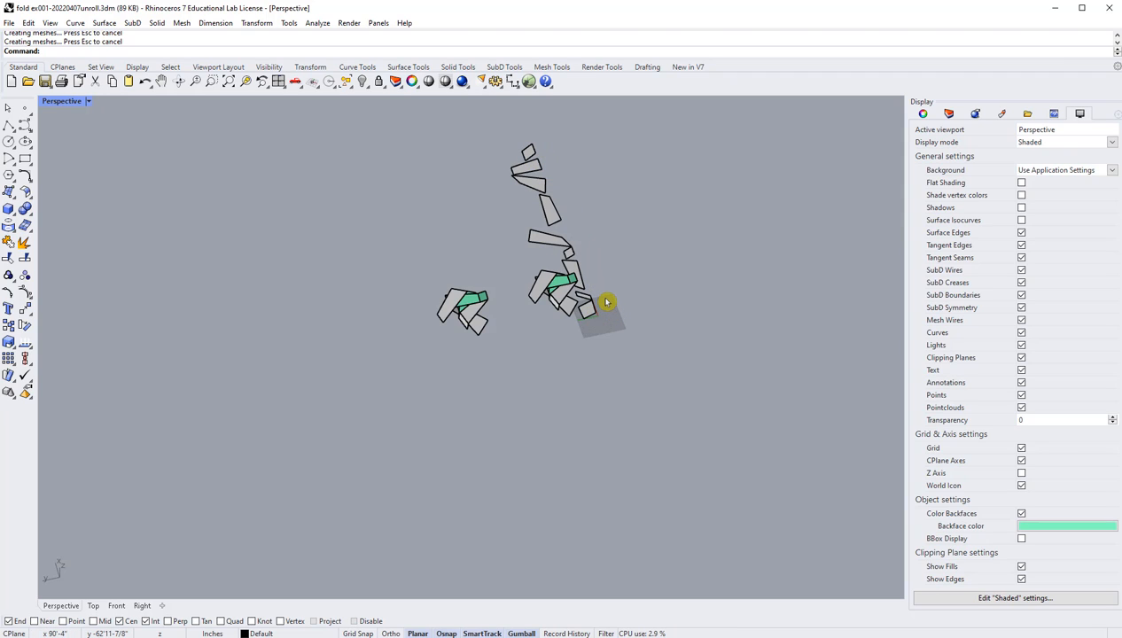
pyautogui.scroll(5, 610, 297)
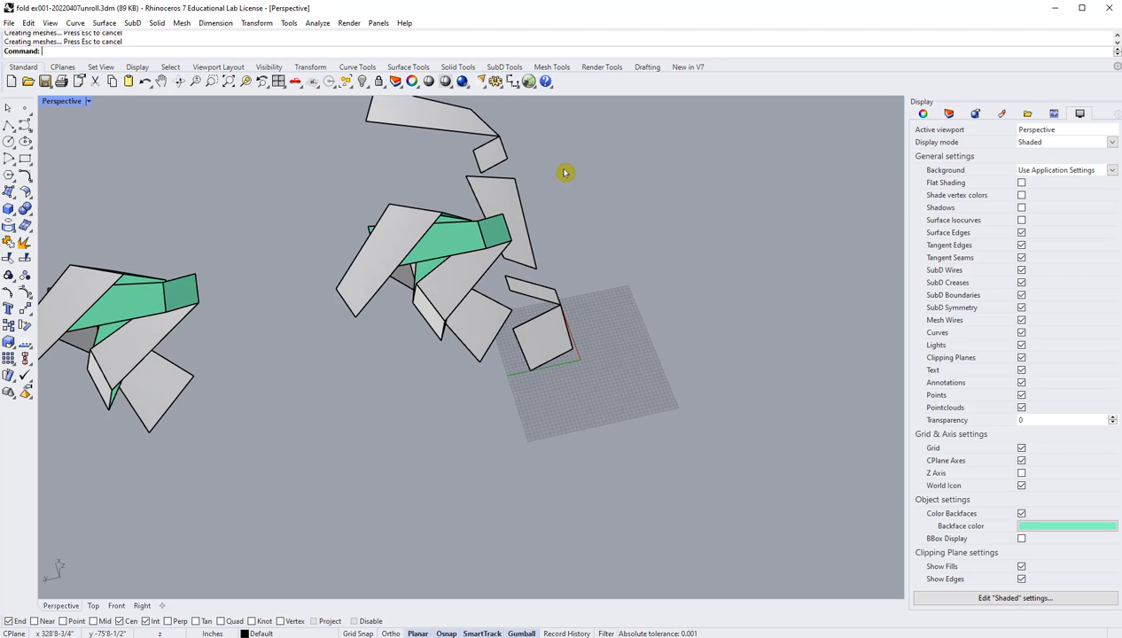
pyautogui.hotkey('ctrl', 'z')
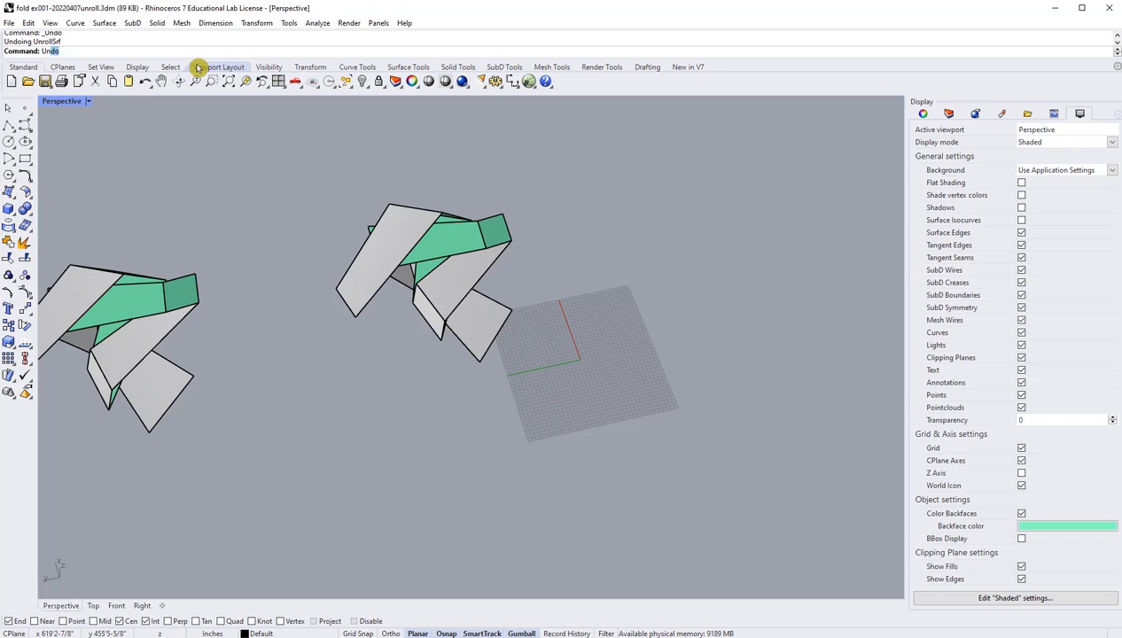
# - Unroll the joined polysurface with UnrollSrf using Explode=Yes and Labels=Yes to number the matching edges
pyautogui.write('nro')
pyautogui.press('Return')
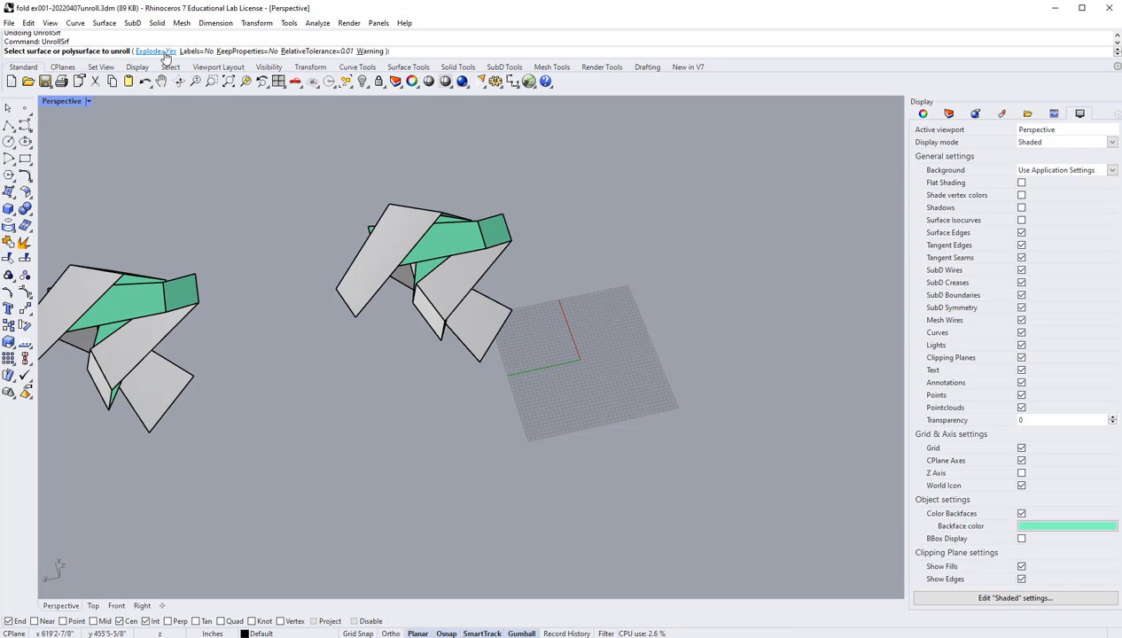
pyautogui.click(195, 51)
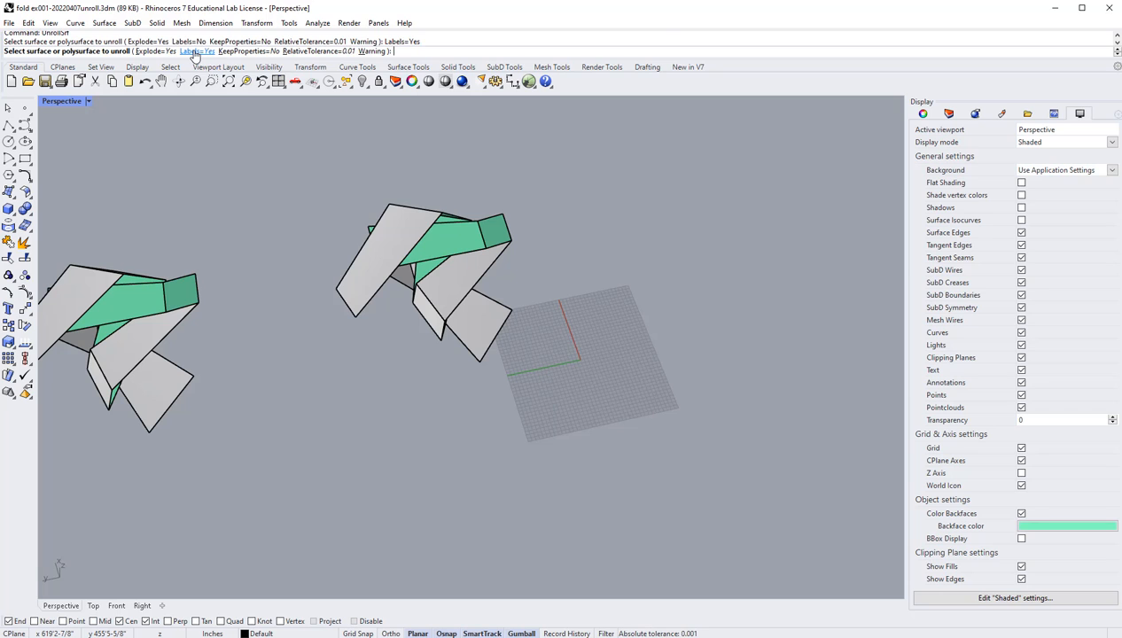
pyautogui.click(464, 247)
pyautogui.press('Return')
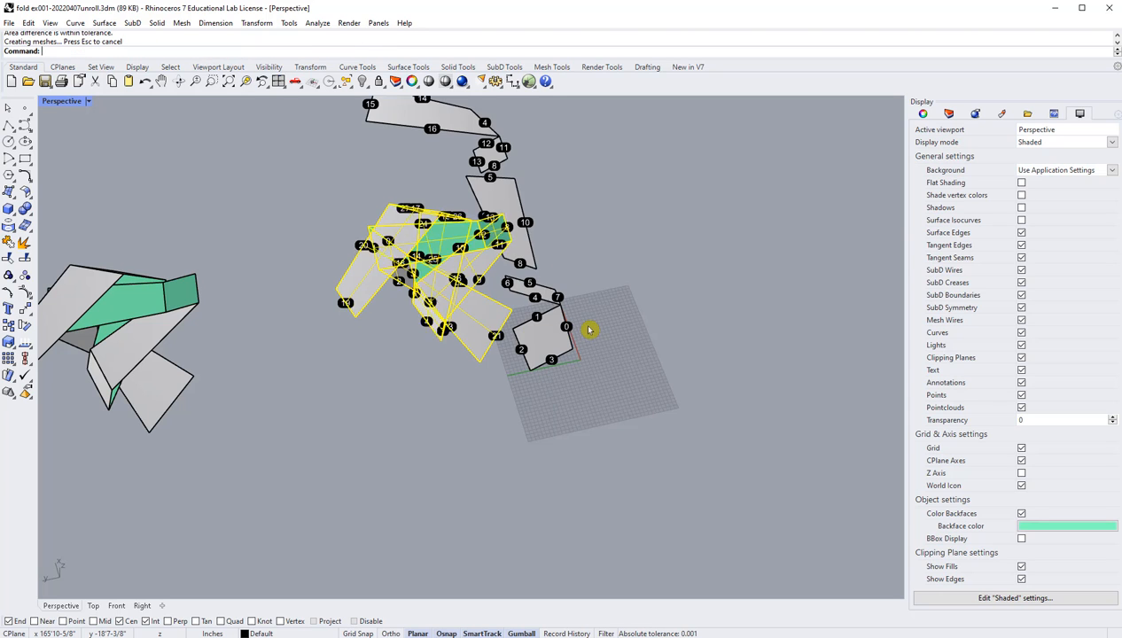
# - Compare the numbered edge labels on the flat pieces with those on the folded form, and undo the labeled unroll
pyautogui.moveTo(593, 327); pyautogui.dragTo(602, 208, button='right')
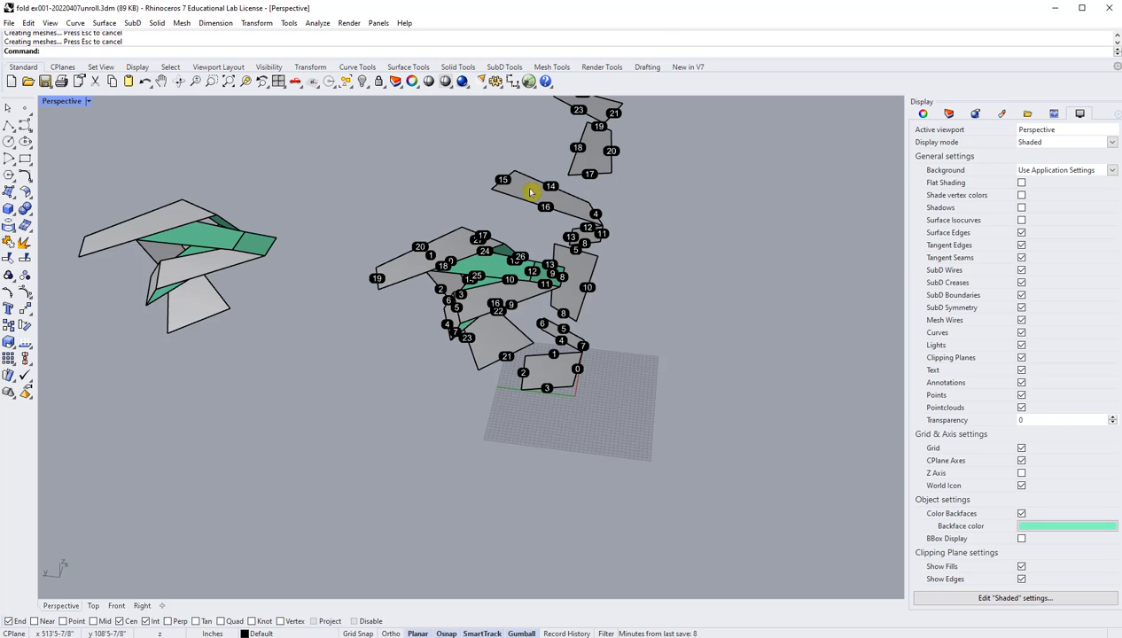
pyautogui.scroll(3, 383, 301)
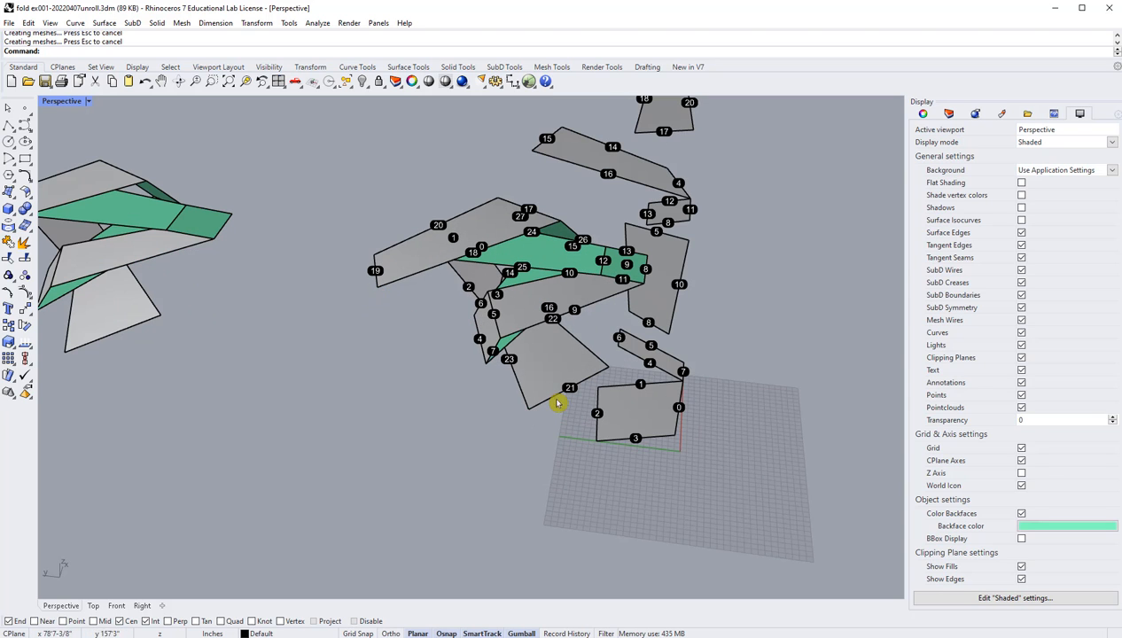
pyautogui.scroll(2, 612, 431)
pyautogui.scroll(2, 612, 431)
pyautogui.scroll(3, 550, 388)
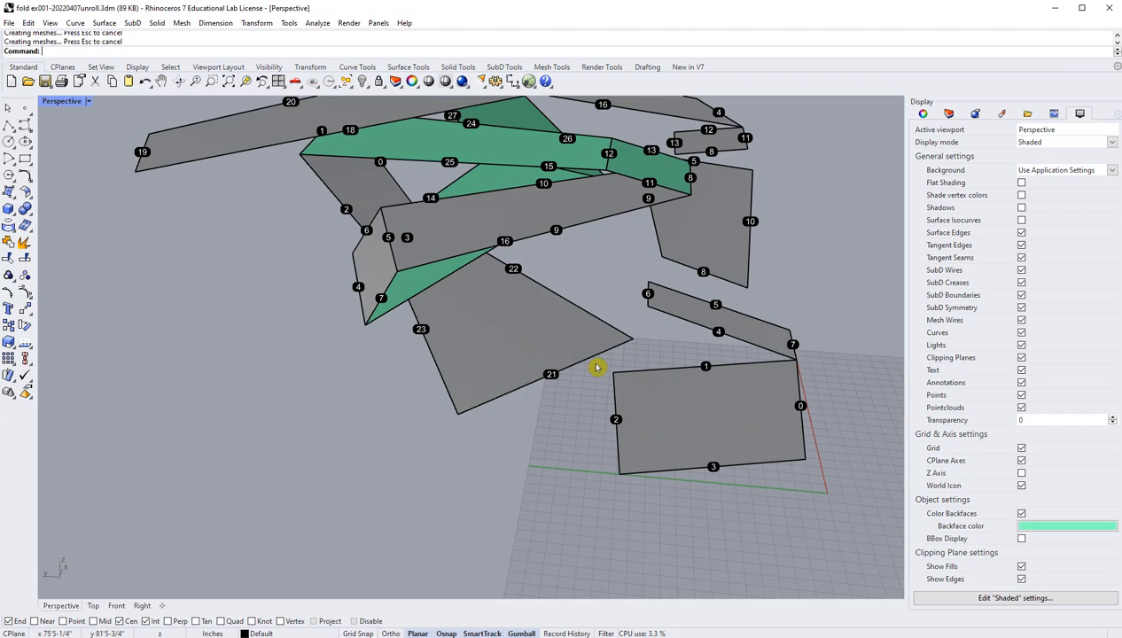
pyautogui.scroll(-6, 601, 360)
pyautogui.moveTo(630, 324); pyautogui.dragTo(618, 338, button='right')
pyautogui.rightClick(640, 307)
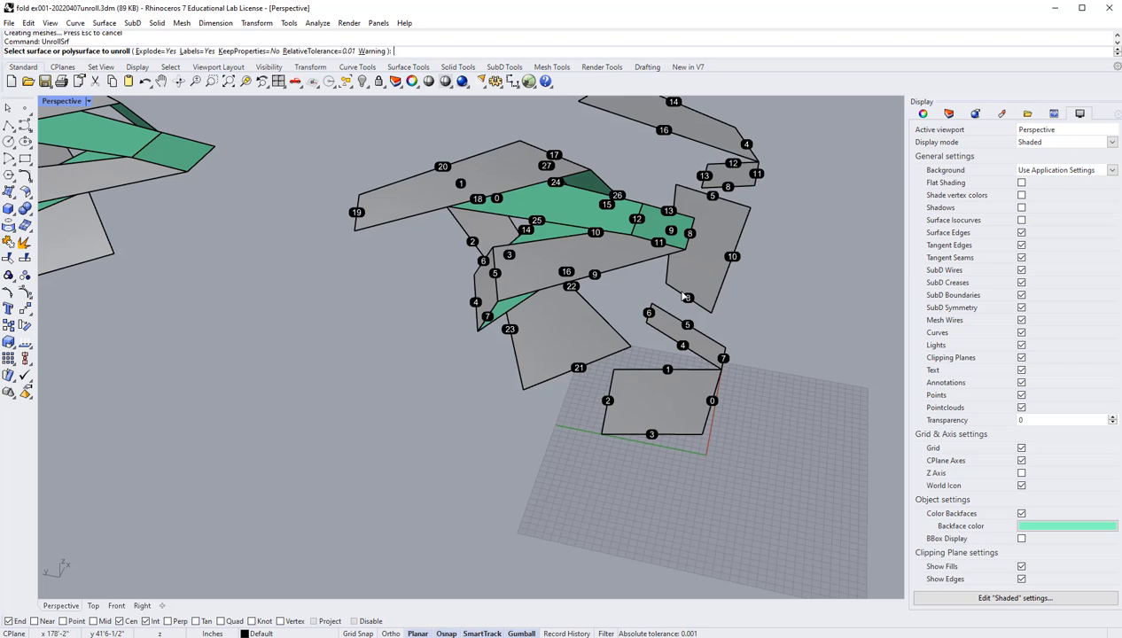
pyautogui.moveTo(686, 295); pyautogui.dragTo(629, 336, button='right')
pyautogui.scroll(-9, 656, 294)
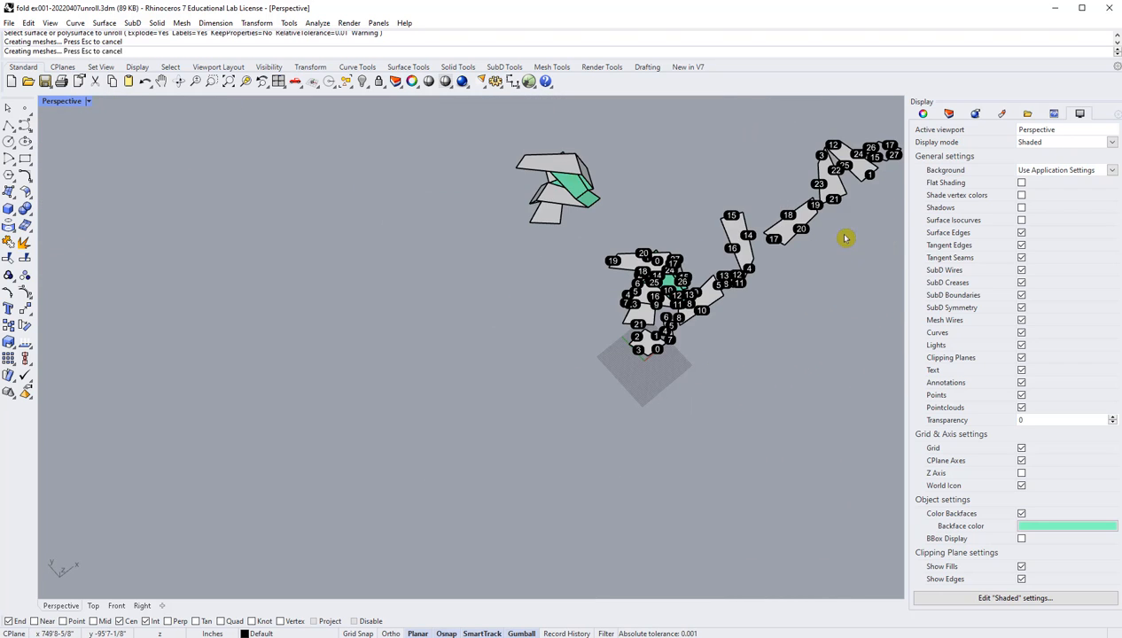
pyautogui.scroll(4, 847, 222)
pyautogui.scroll(3, 770, 226)
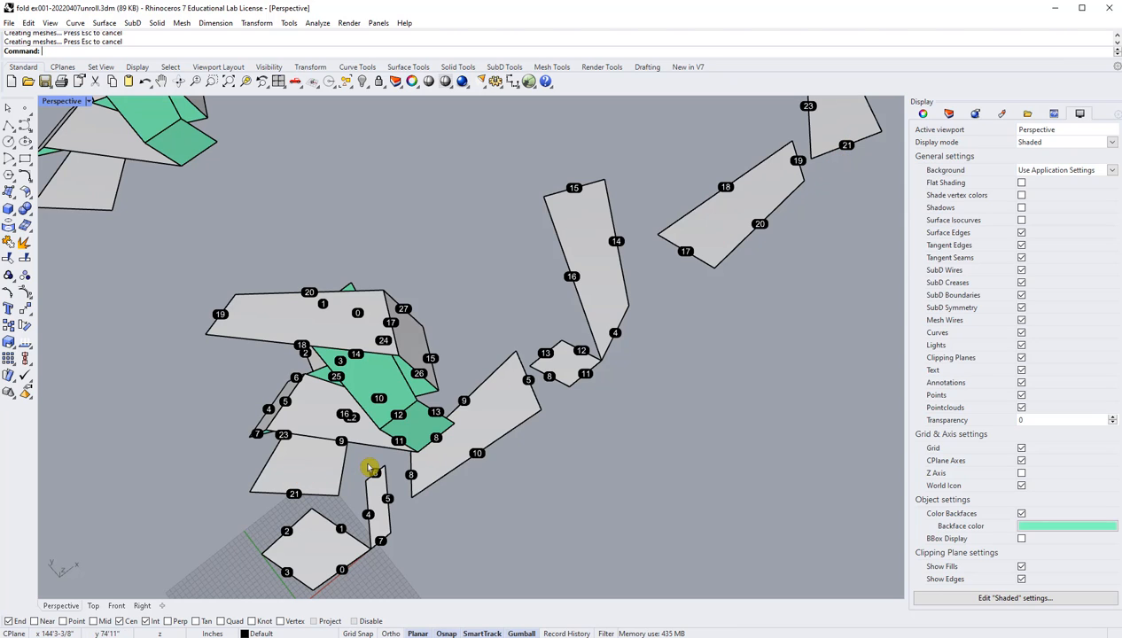
pyautogui.hotkey('ctrl', 'z')
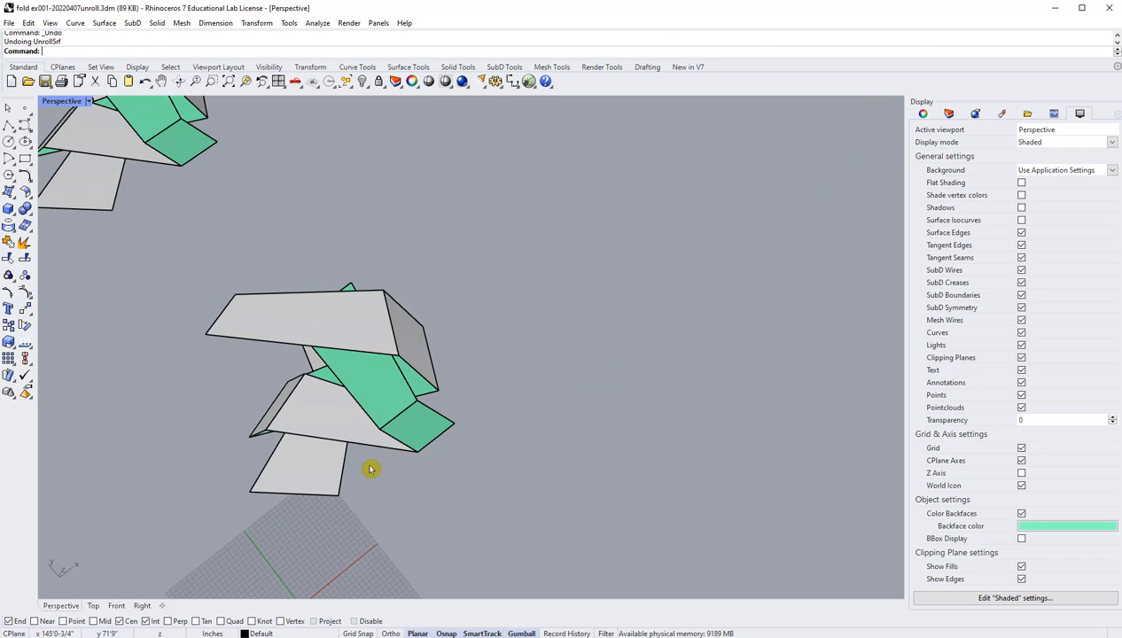
# - Unroll the joined polysurface into one connected flat pattern with UnrollSrf using Explode=No and Labels=No
pyautogui.moveTo(421, 458); pyautogui.dragTo(534, 306, button='right')
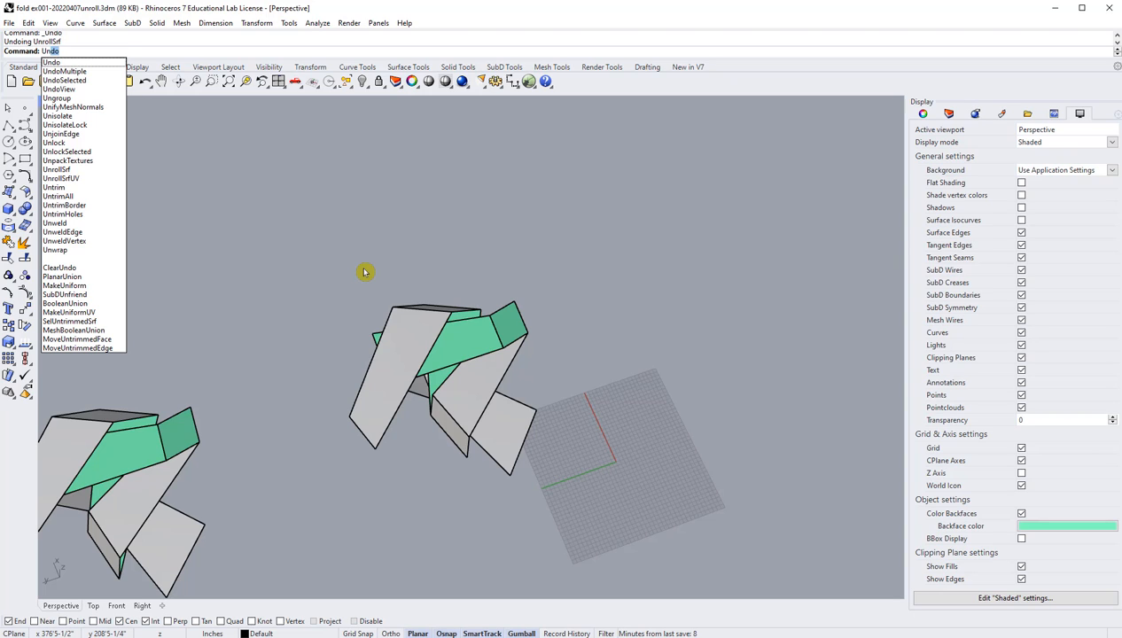
pyautogui.write('r')
pyautogui.press('Return')
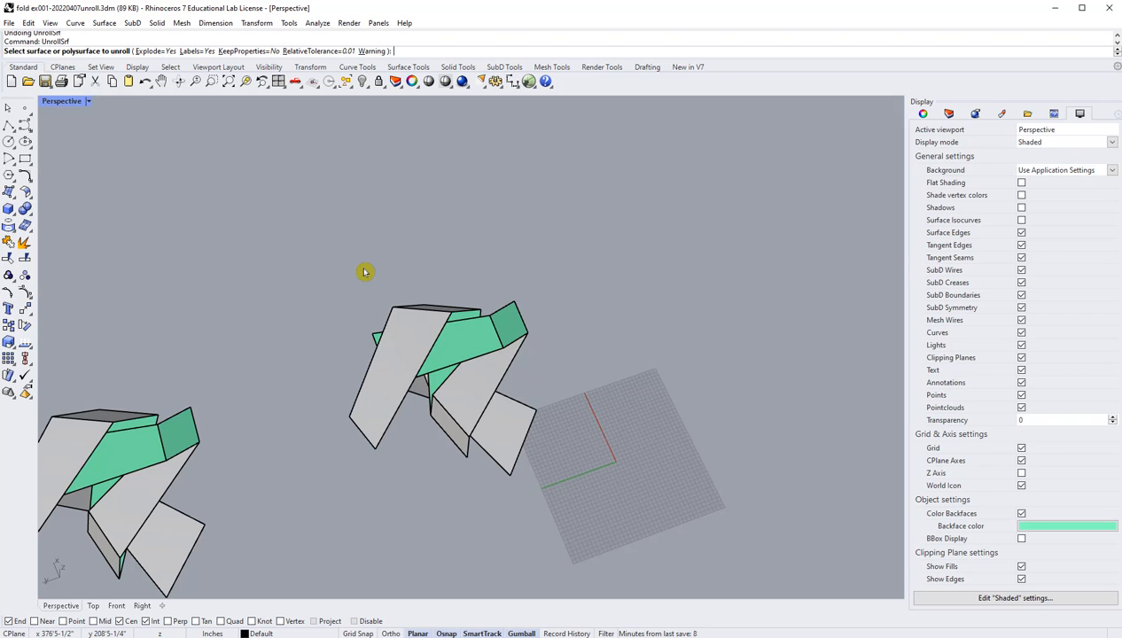
pyautogui.click(157, 51)
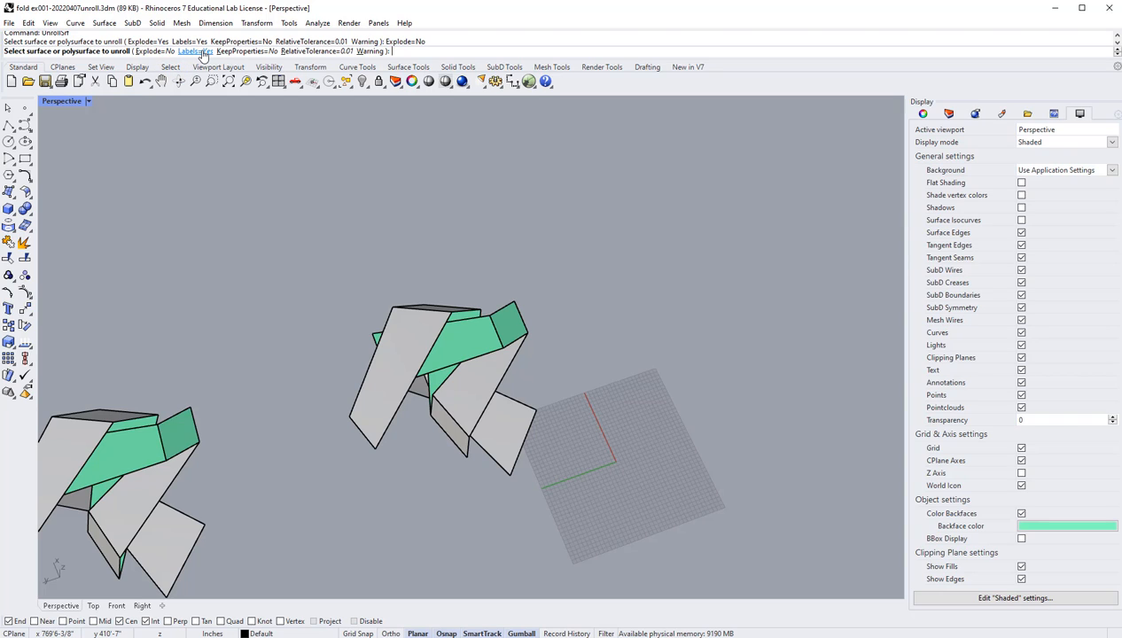
pyautogui.click(195, 51)
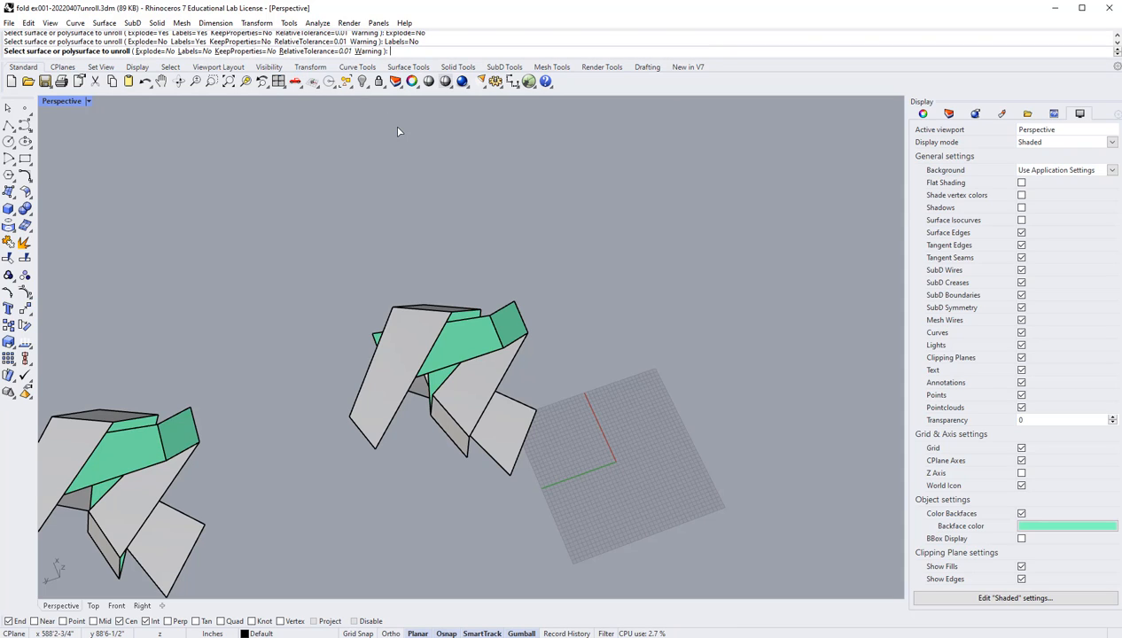
pyautogui.click(414, 338)
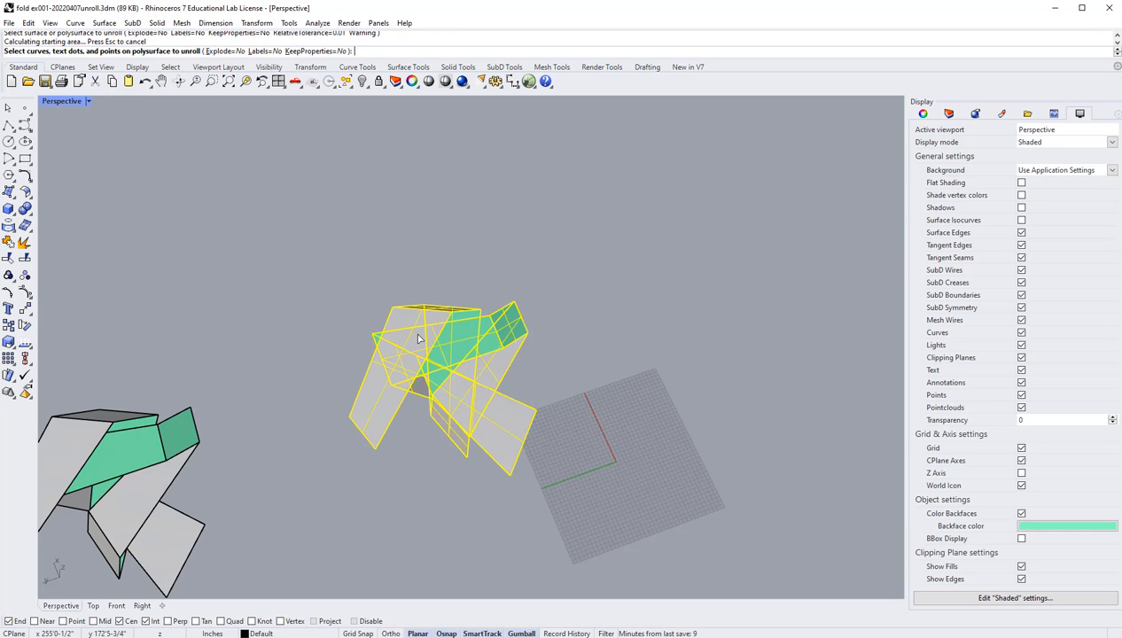
pyautogui.press('Return')
pyautogui.scroll(-3, 472, 315)
pyautogui.scroll(-2, 473, 315)
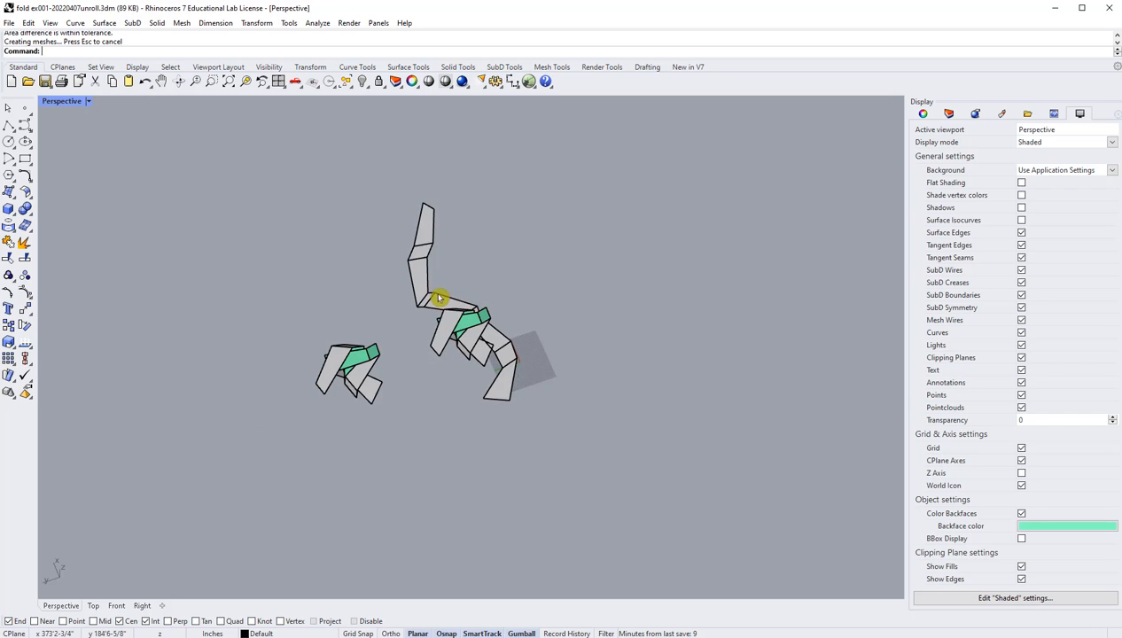
# - Move the connected flat pattern away from the folded form to the free area on the other side of the grid
pyautogui.click(437, 304)
pyautogui.moveTo(437, 310); pyautogui.dragTo(512, 295)
pyautogui.click(639, 340)
pyautogui.scroll(4, 498, 370)
pyautogui.moveTo(475, 349); pyautogui.dragTo(476, 338, button='right')
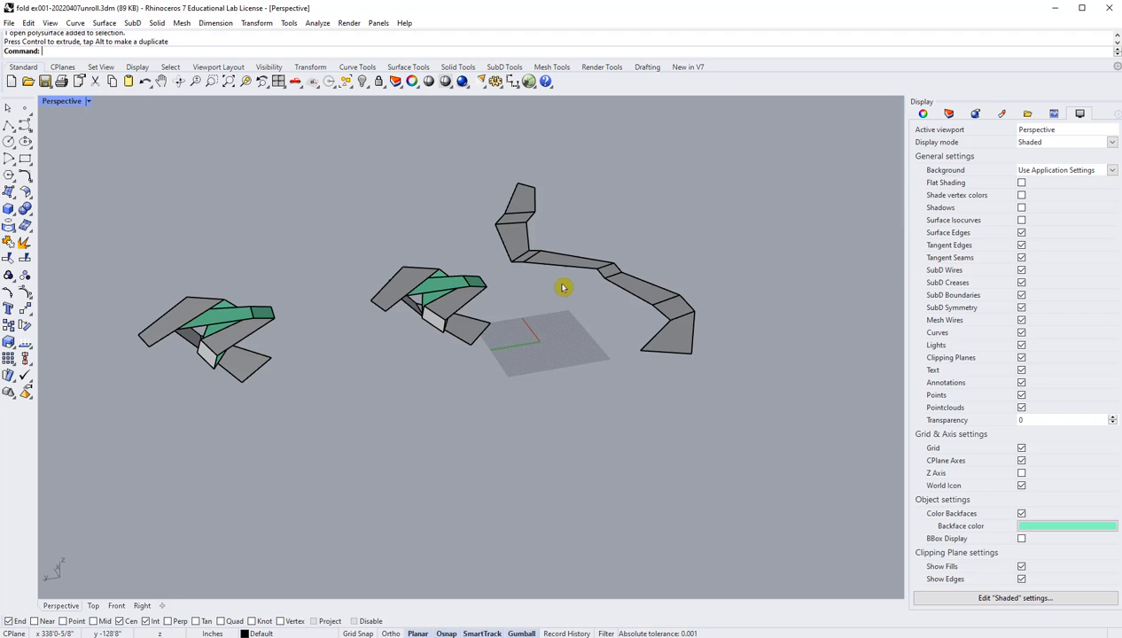
pyautogui.moveTo(567, 288); pyautogui.dragTo(562, 285, button='right')
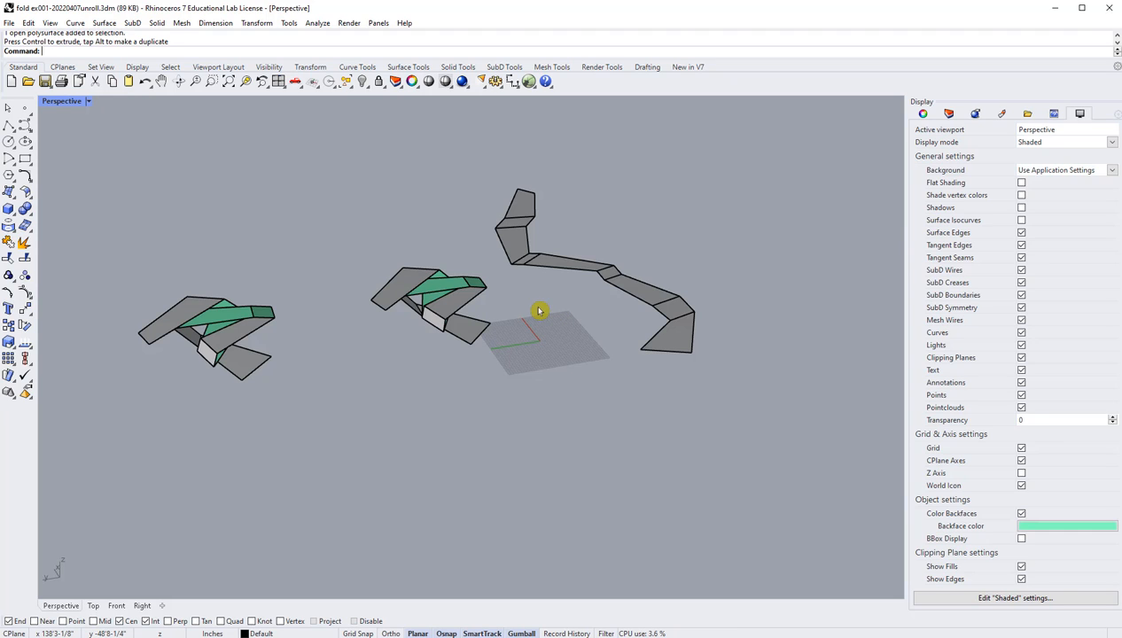
pyautogui.moveTo(601, 260); pyautogui.dragTo(588, 285, button='right')
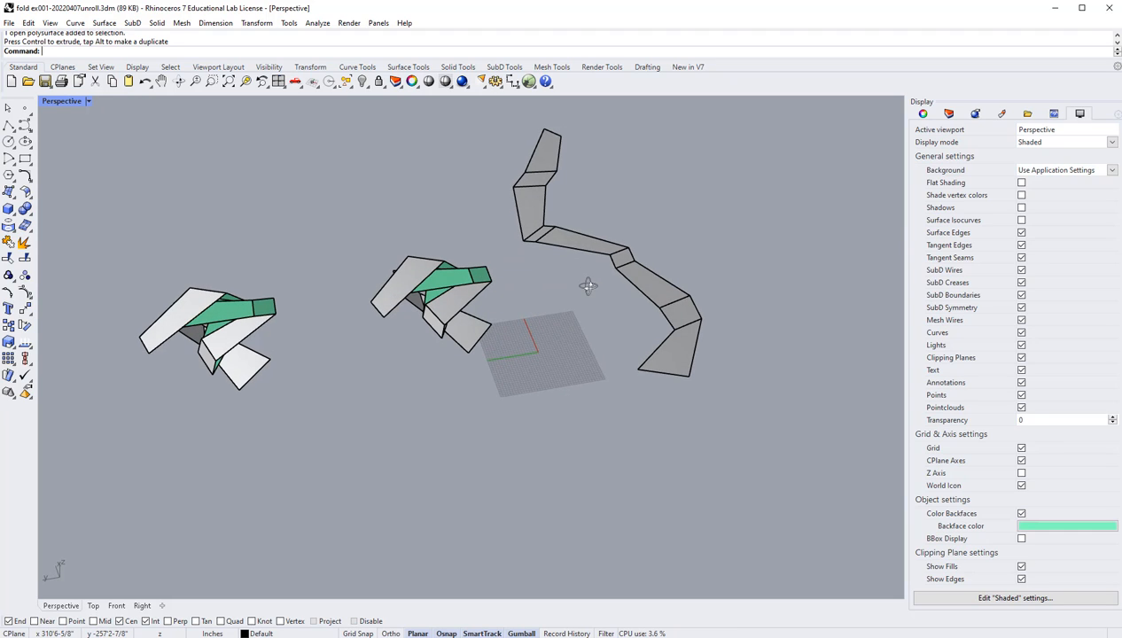
# - Explode the connected flat pattern into individual surfaces and clear the selection
pyautogui.click(540, 193)
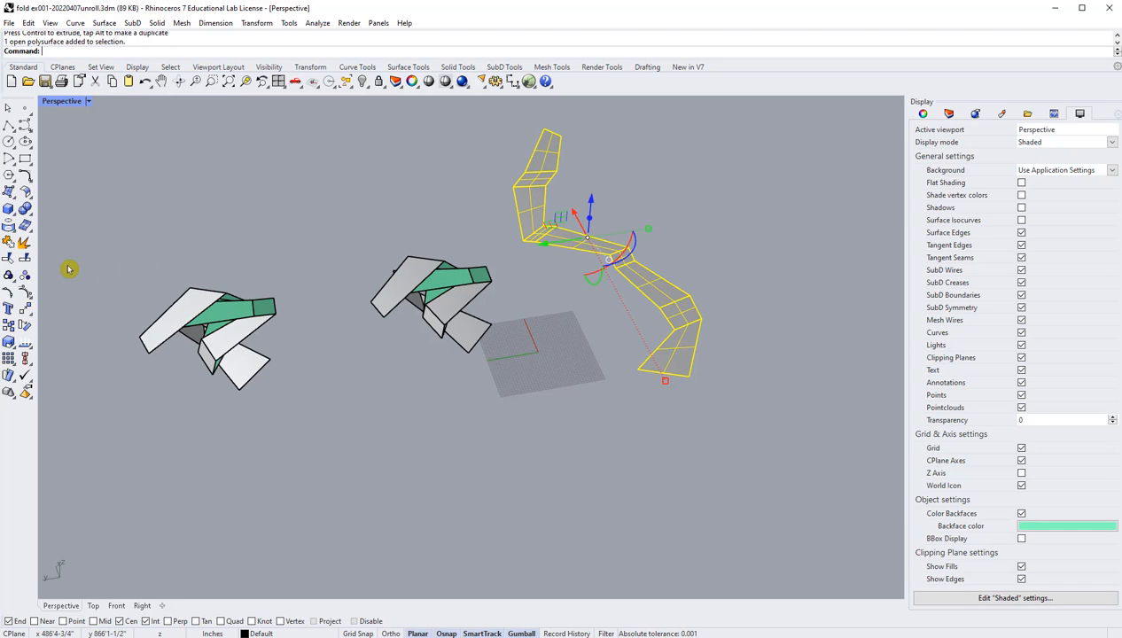
pyautogui.click(23, 243)
pyautogui.press('Escape')
# - Move the three surfaces at the far end of the flat pattern along the green axis, separating them from the rest
pyautogui.moveTo(585, 149); pyautogui.dragTo(516, 216)
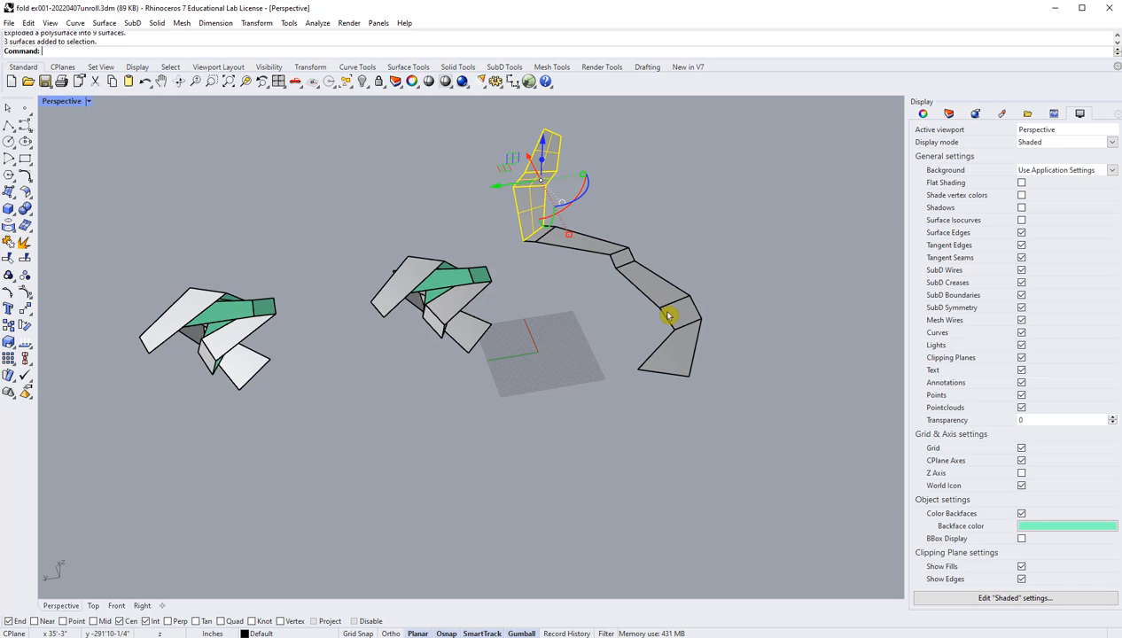
pyautogui.moveTo(507, 191); pyautogui.dragTo(619, 188)
pyautogui.click(768, 211)
# - Select the three separated surfaces together to check them as a group, and clear the selection
pyautogui.moveTo(767, 214); pyautogui.dragTo(724, 234, button='right')
pyautogui.moveTo(782, 253); pyautogui.dragTo(672, 177)
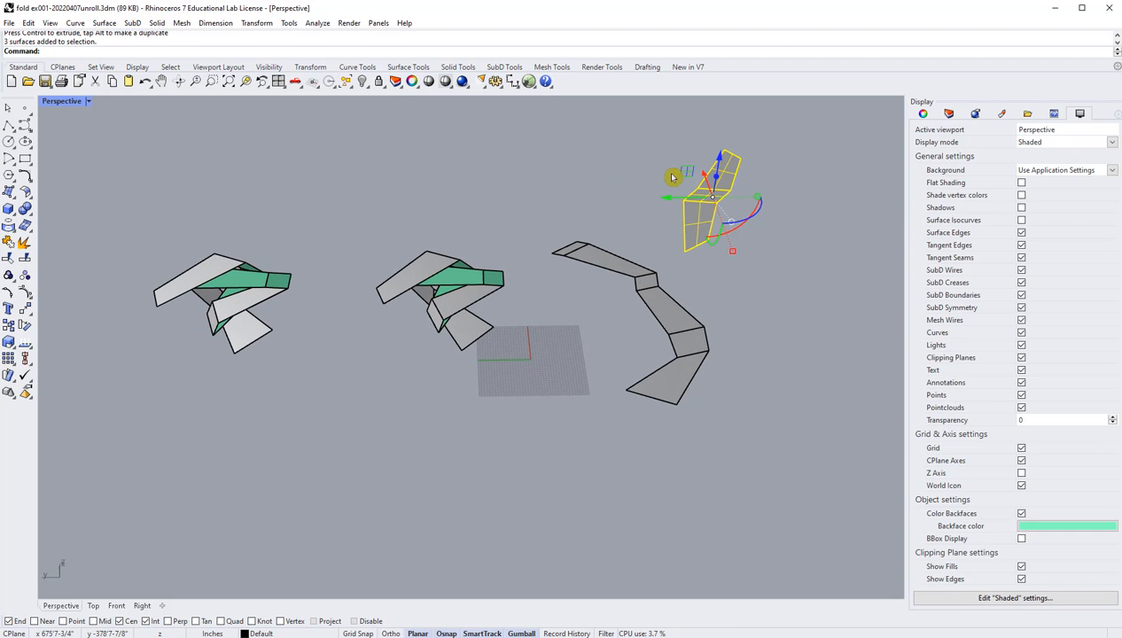
pyautogui.click(12, 244)
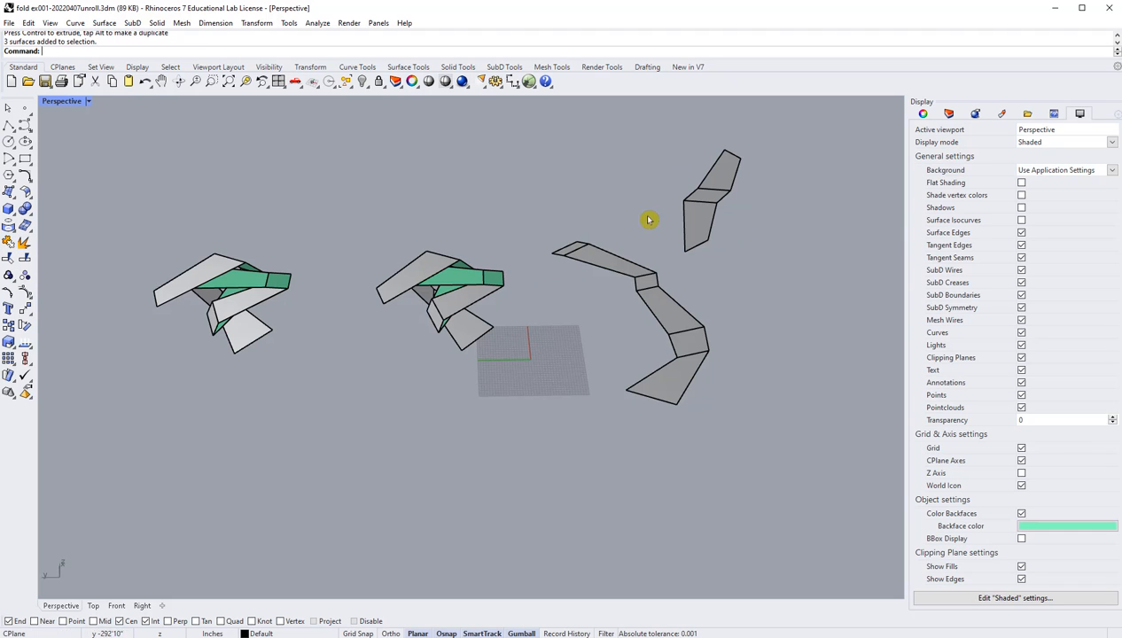
pyautogui.keyDown('shift'); pyautogui.moveTo(711, 261); pyautogui.dragTo(618, 261, button='right'); pyautogui.keyUp('shift')
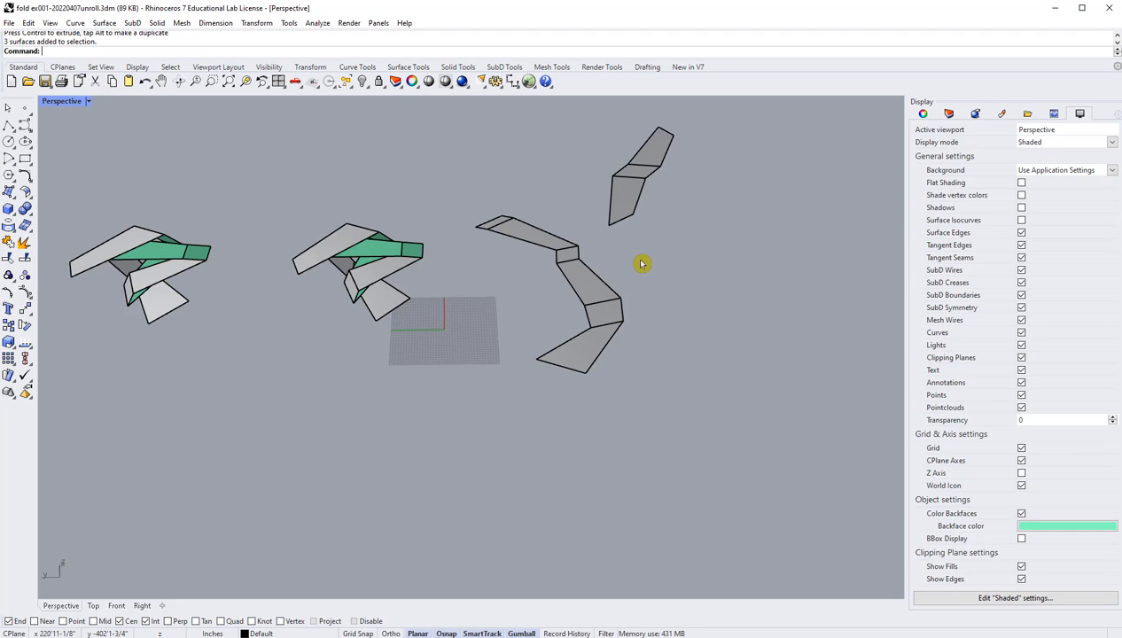
# - Undo the move of the three end surfaces, rejoining them to the rest of the flat pattern
pyautogui.hotkey('ctrl', 'z')
pyautogui.click(678, 331)
pyautogui.moveTo(678, 330); pyautogui.dragTo(682, 345, button='right')
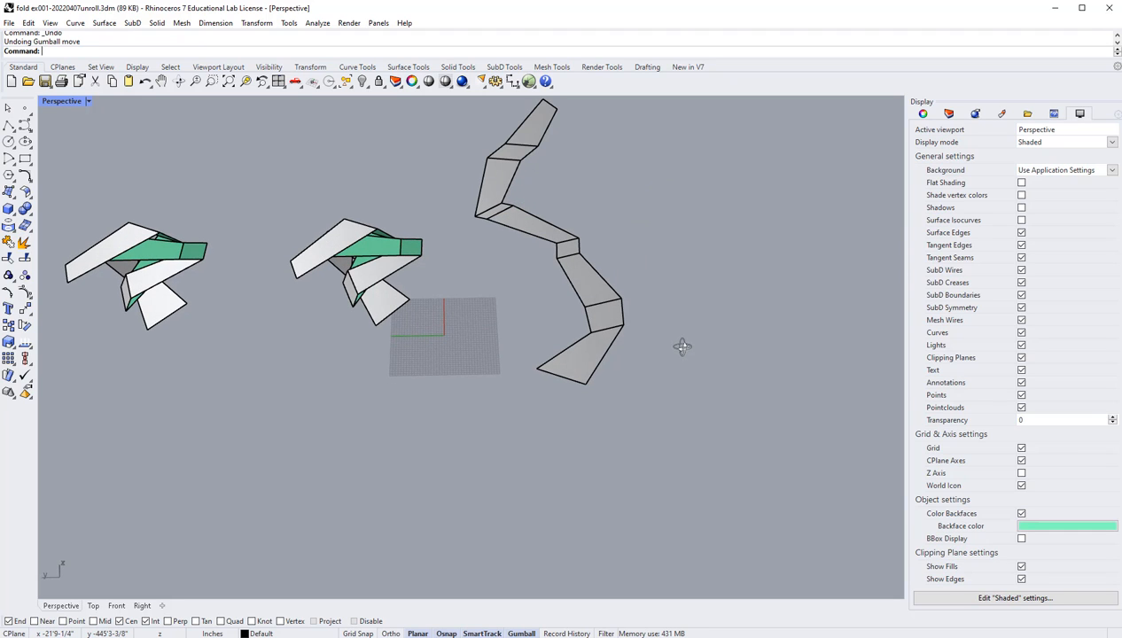
# - Copy all nine surfaces of the exploded flat pattern along the green axis, beside the original, and clear the selection
pyautogui.moveTo(667, 393); pyautogui.dragTo(475, 129)
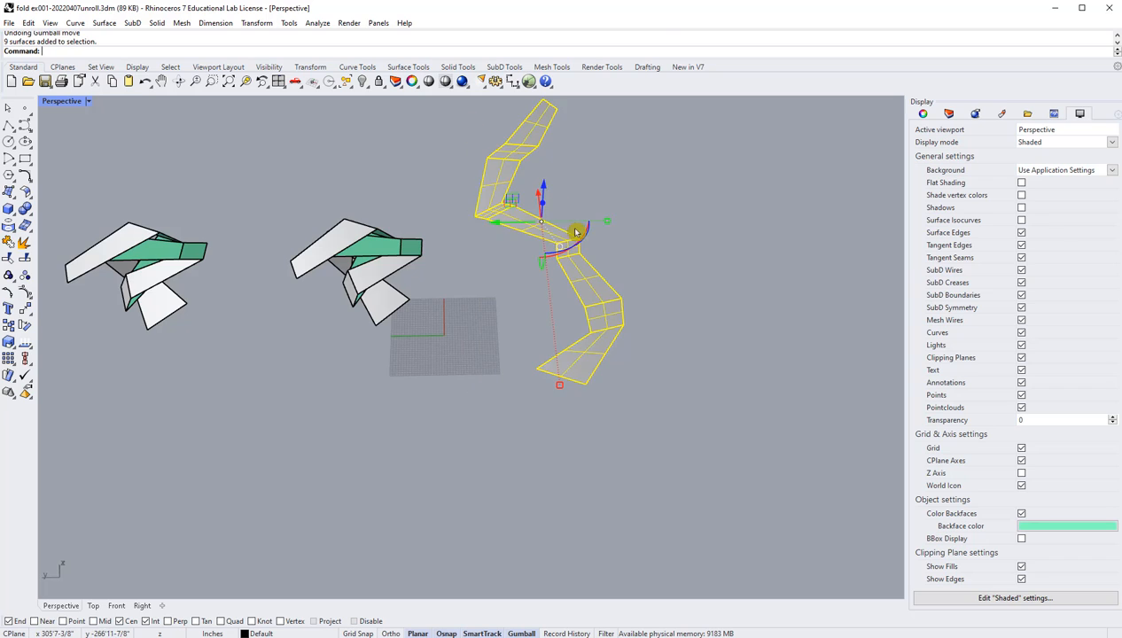
pyautogui.scroll(-3, 523, 226)
pyautogui.moveTo(510, 227); pyautogui.dragTo(661, 232)
pyautogui.press('alt')
pyautogui.click(844, 248)
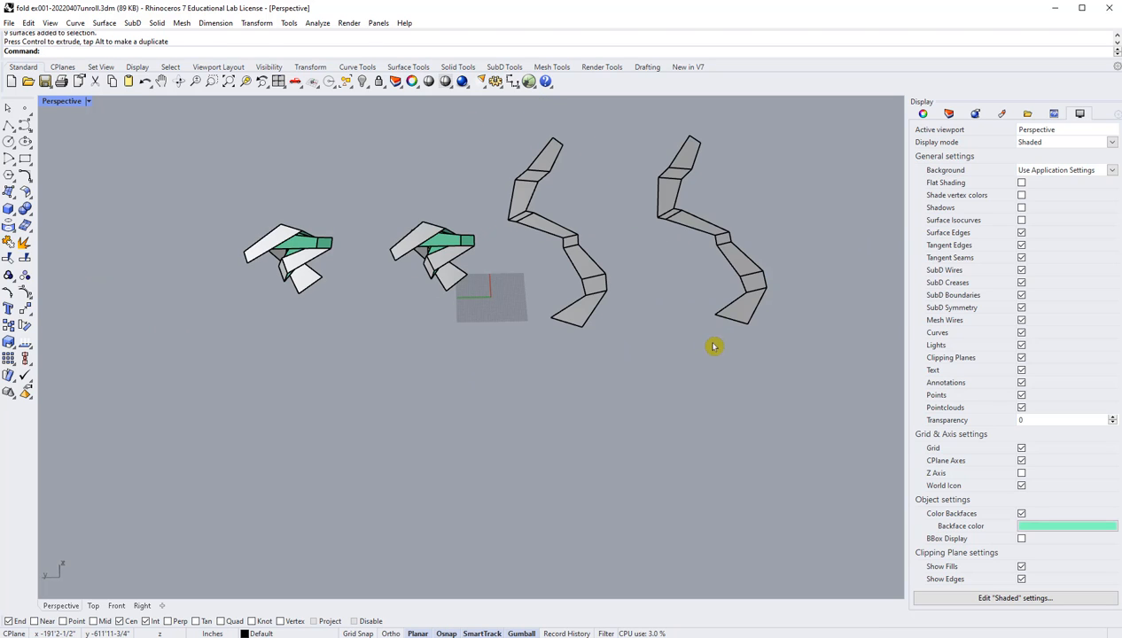
pyautogui.scroll(1, 714, 351)
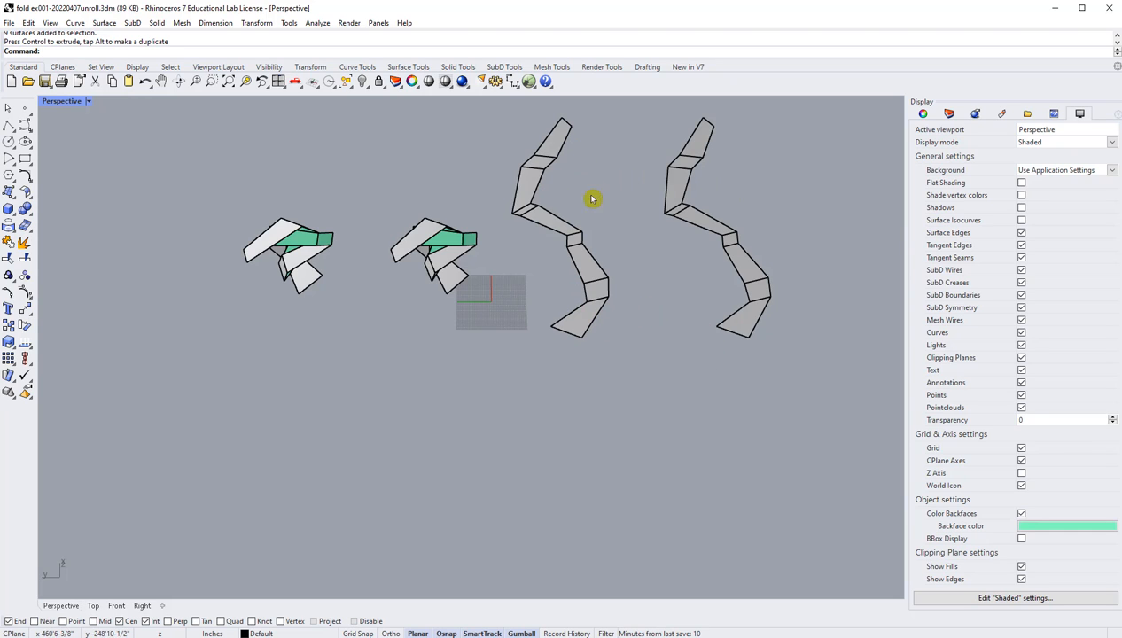
# - Make another copy of the nine-surface flat pattern along the green axis, placing it beyond the first copy
pyautogui.scroll(-4, 772, 231)
pyautogui.click(756, 258)
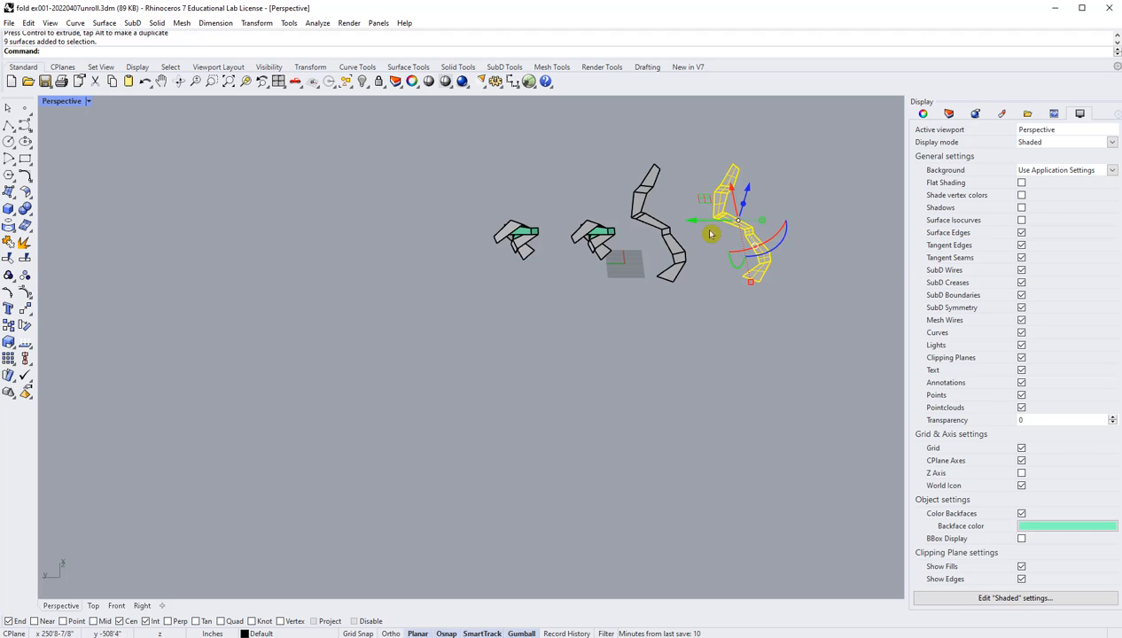
pyautogui.moveTo(691, 221); pyautogui.dragTo(785, 232)
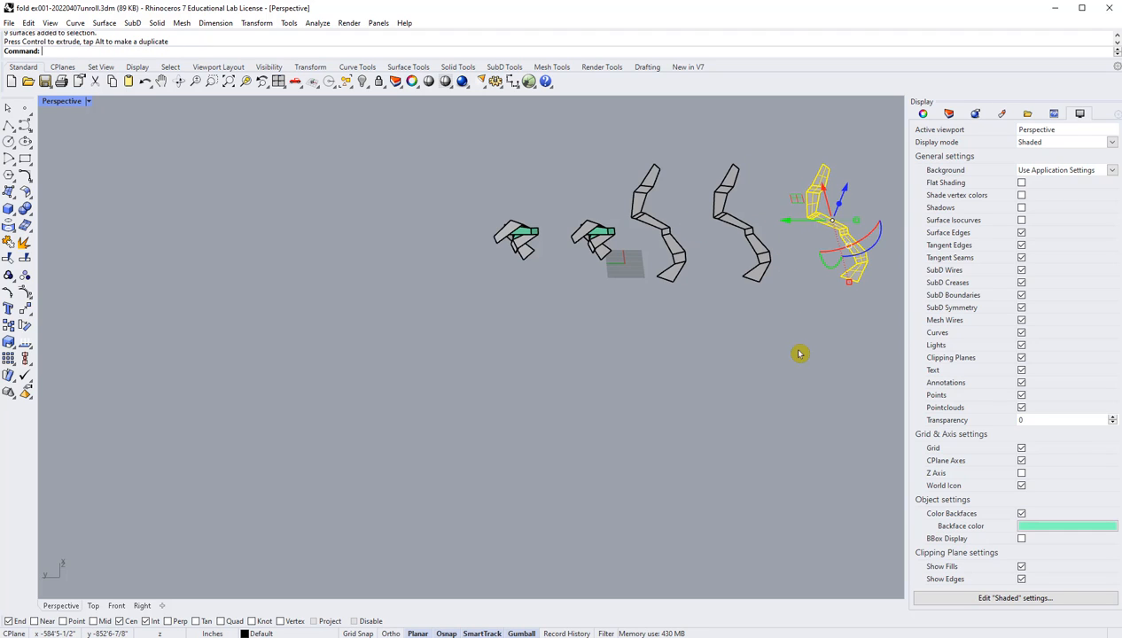
pyautogui.click(793, 351)
# - Join the nine surfaces of the outermost flat pattern copy into one polysurface and select it as a check
pyautogui.moveTo(876, 296); pyautogui.dragTo(778, 170)
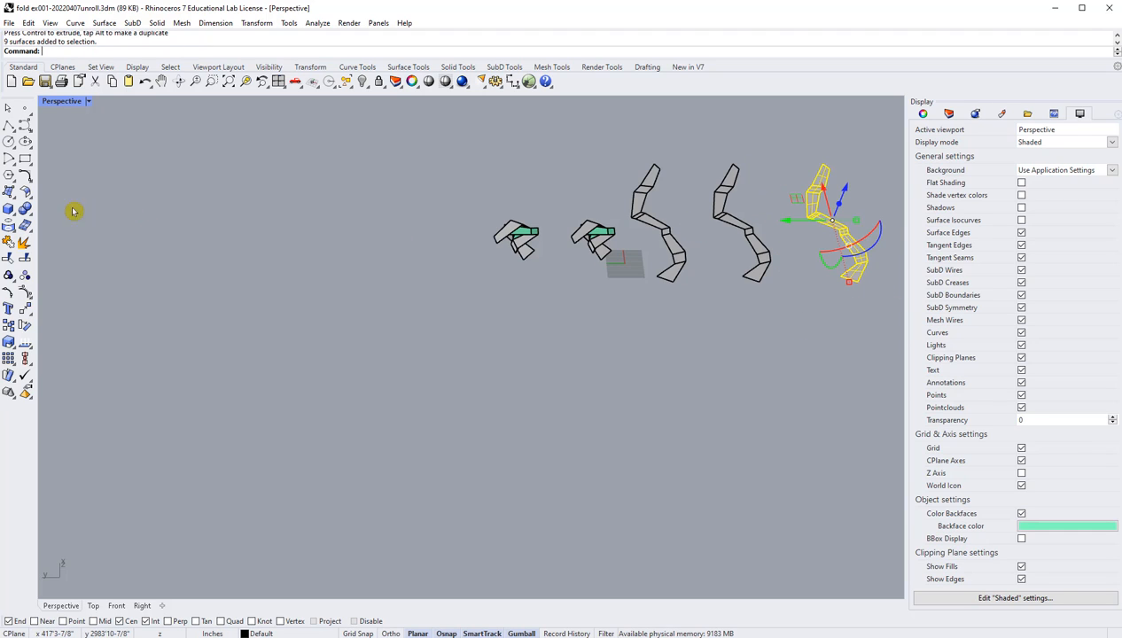
pyautogui.click(8, 258)
pyautogui.click(512, 430)
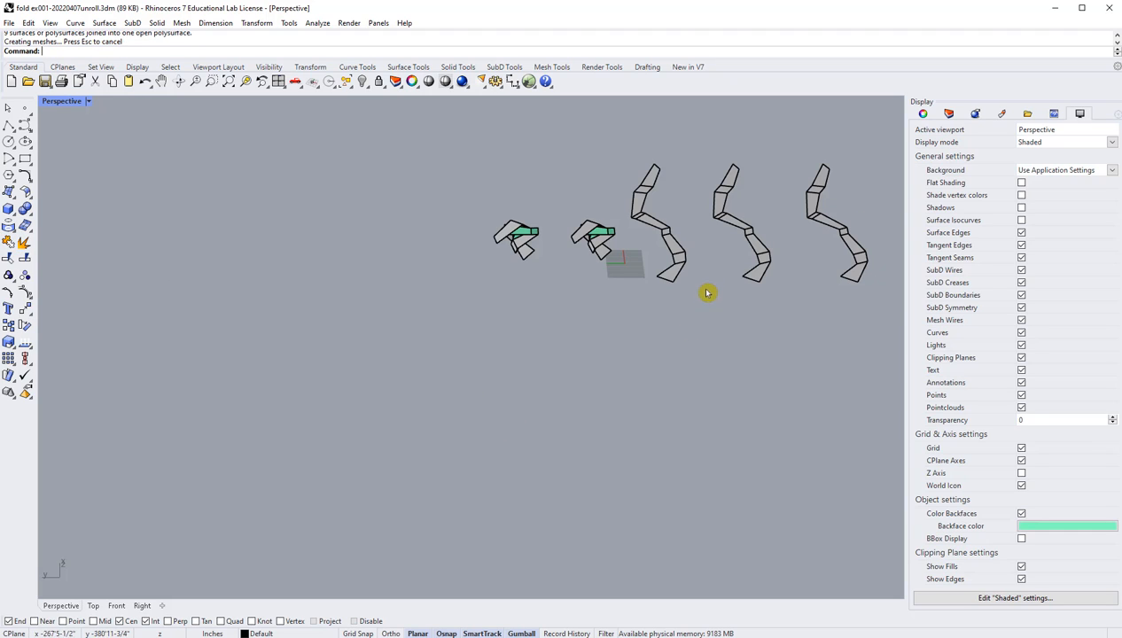
pyautogui.click(847, 249)
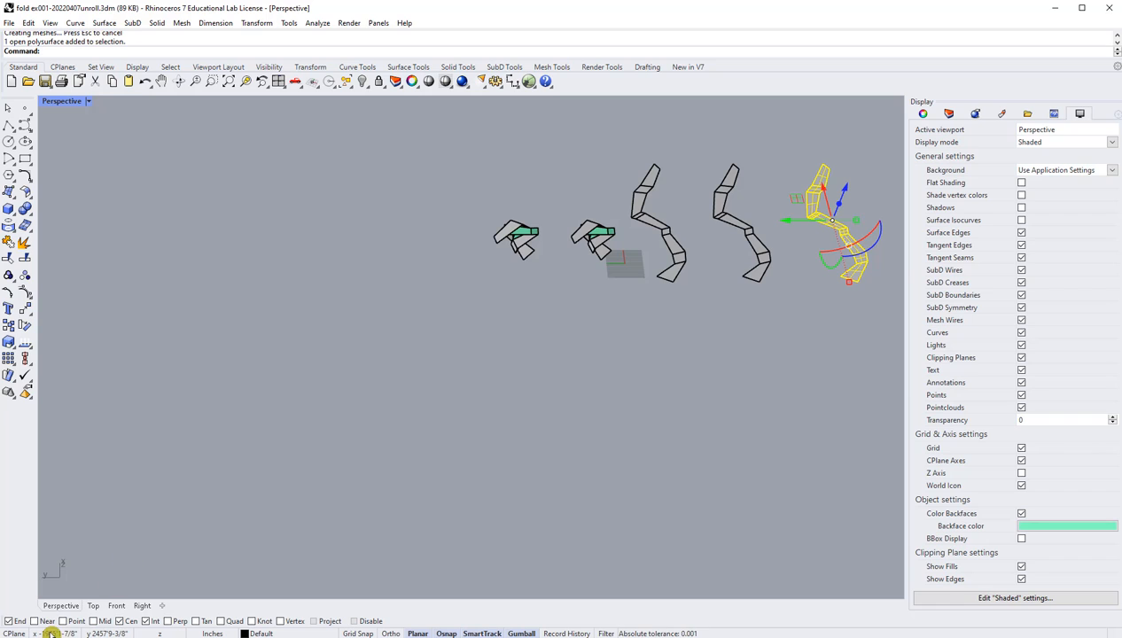
# - In the Top view, generate a 2D drawing of the joined flat pattern with Make2D, using the View projection and properties from input objects
pyautogui.click(93, 606)
pyautogui.scroll(-14, 506, 348)
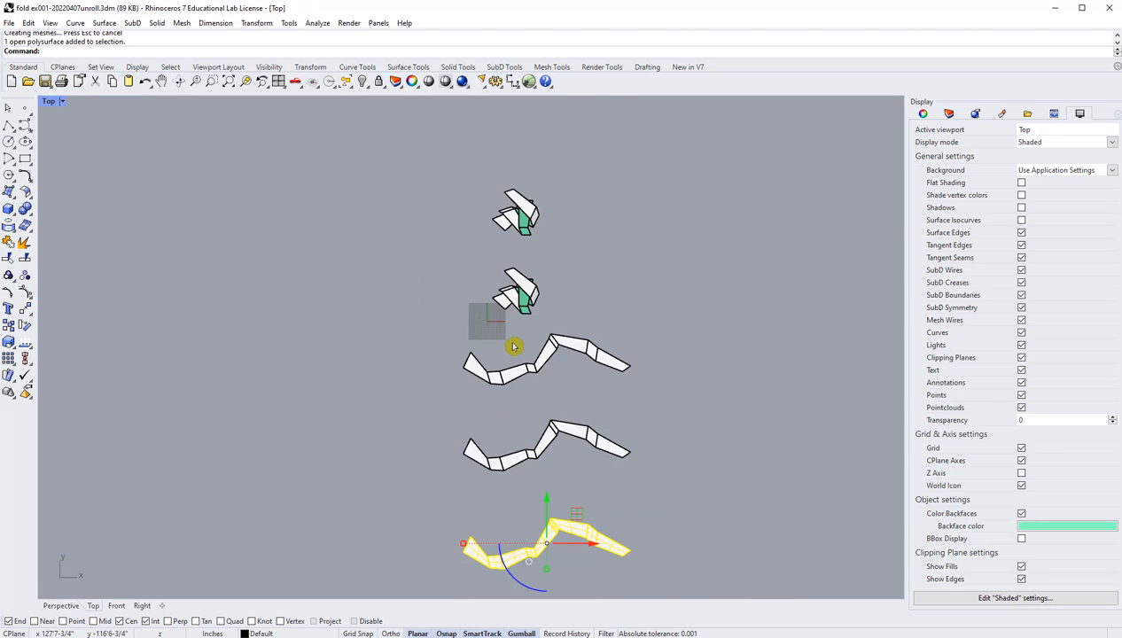
pyautogui.click(551, 469)
pyautogui.click(558, 446)
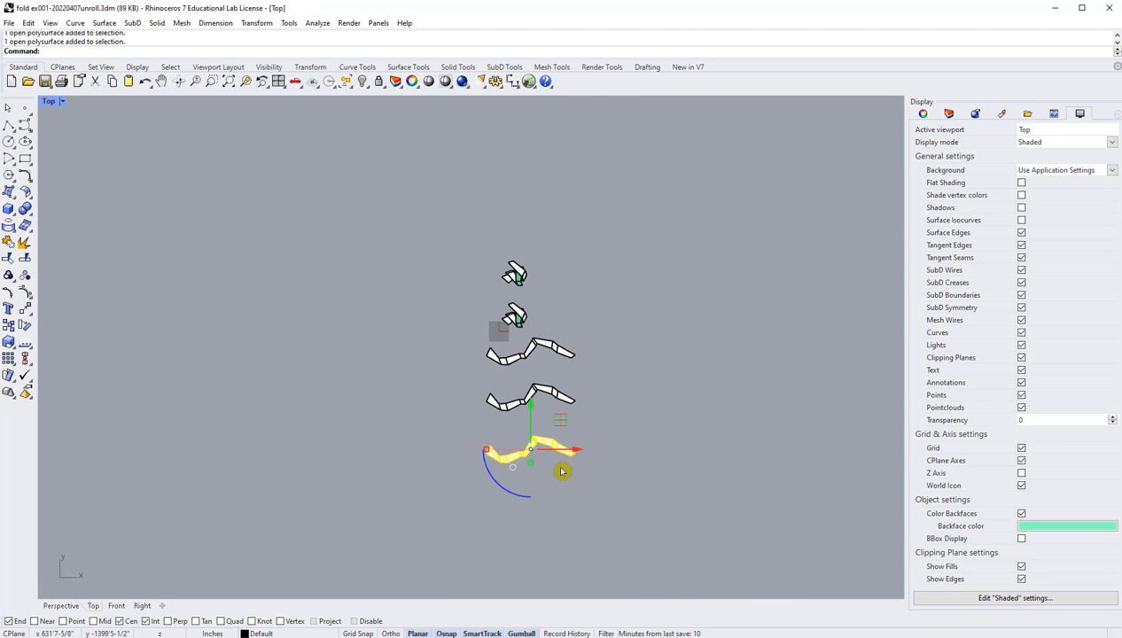
pyautogui.click(561, 470)
pyautogui.scroll(2, 562, 476)
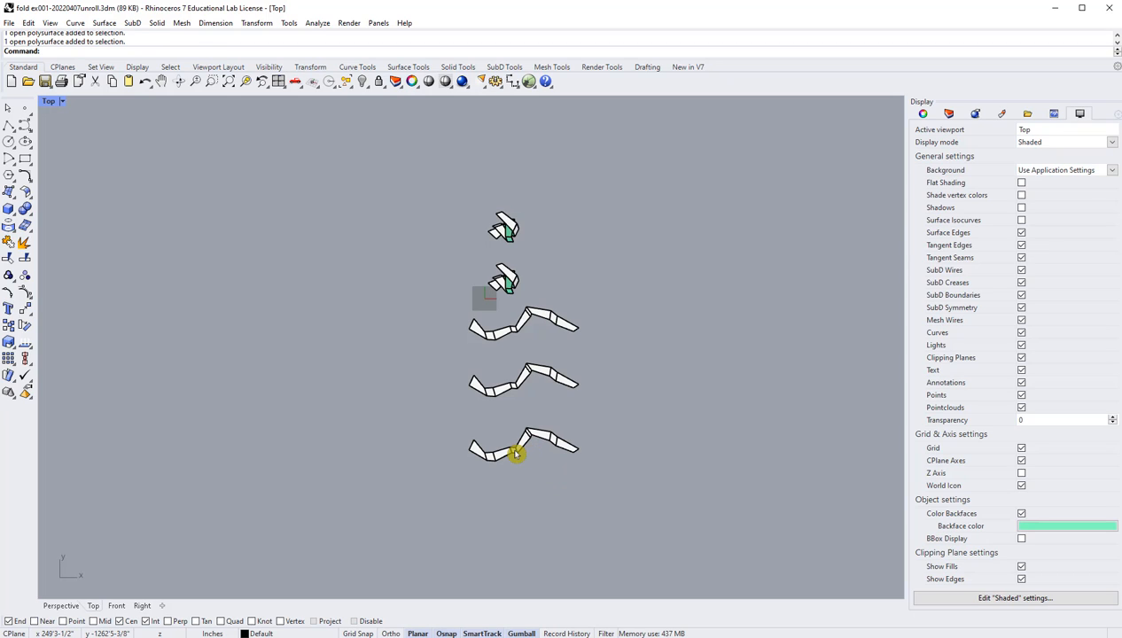
pyautogui.write('Make2D')
pyautogui.press('Return')
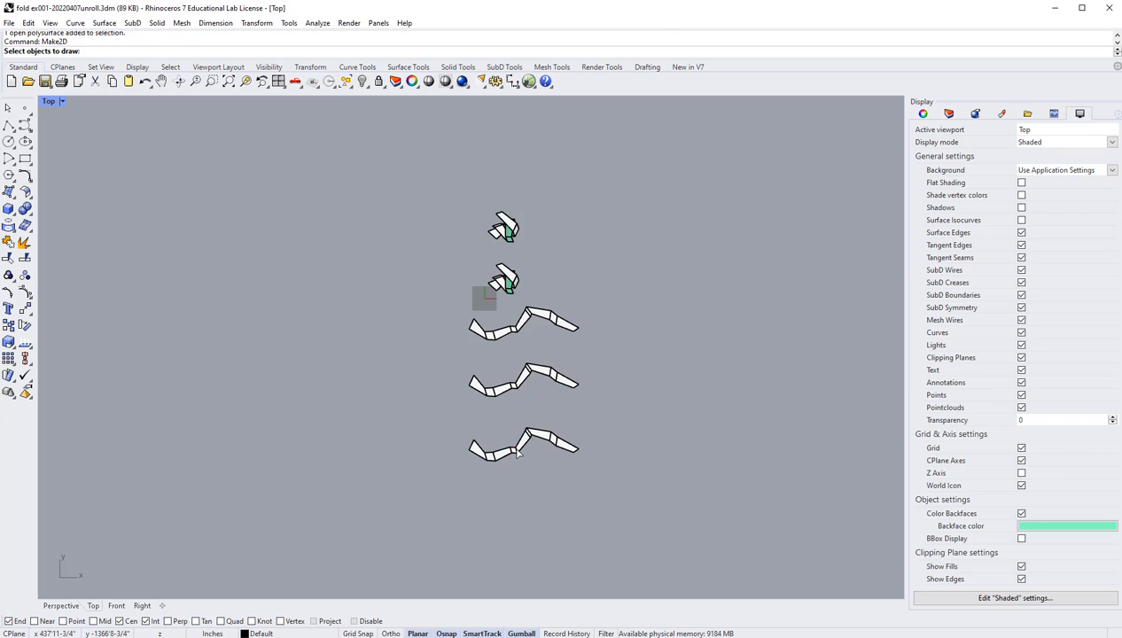
pyautogui.click(515, 450)
pyautogui.press('Return')
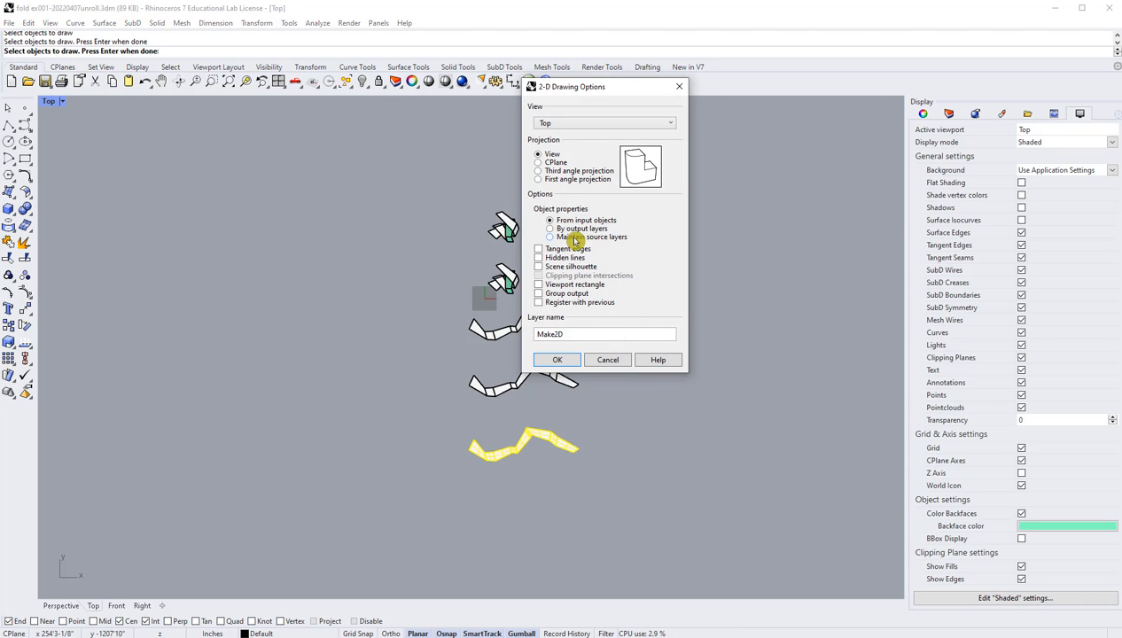
pyautogui.click(560, 360)
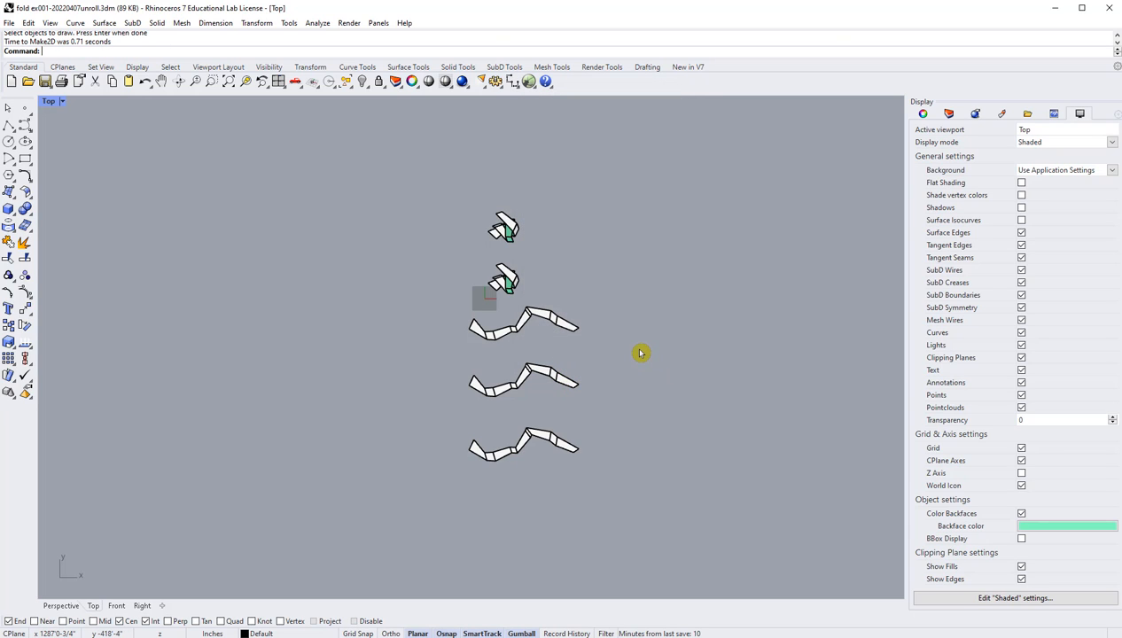
# - Examine the 2D linework generated from the joined pattern, checking its outline and fold lines
pyautogui.scroll(-4, 640, 353)
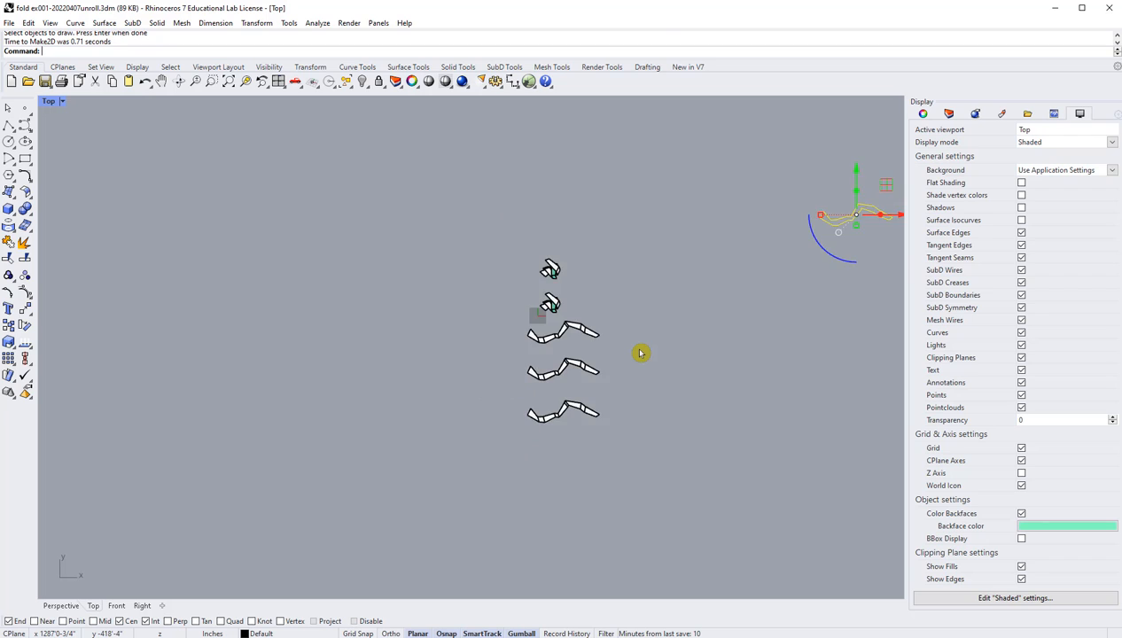
pyautogui.scroll(4, 786, 261)
pyautogui.click(672, 355)
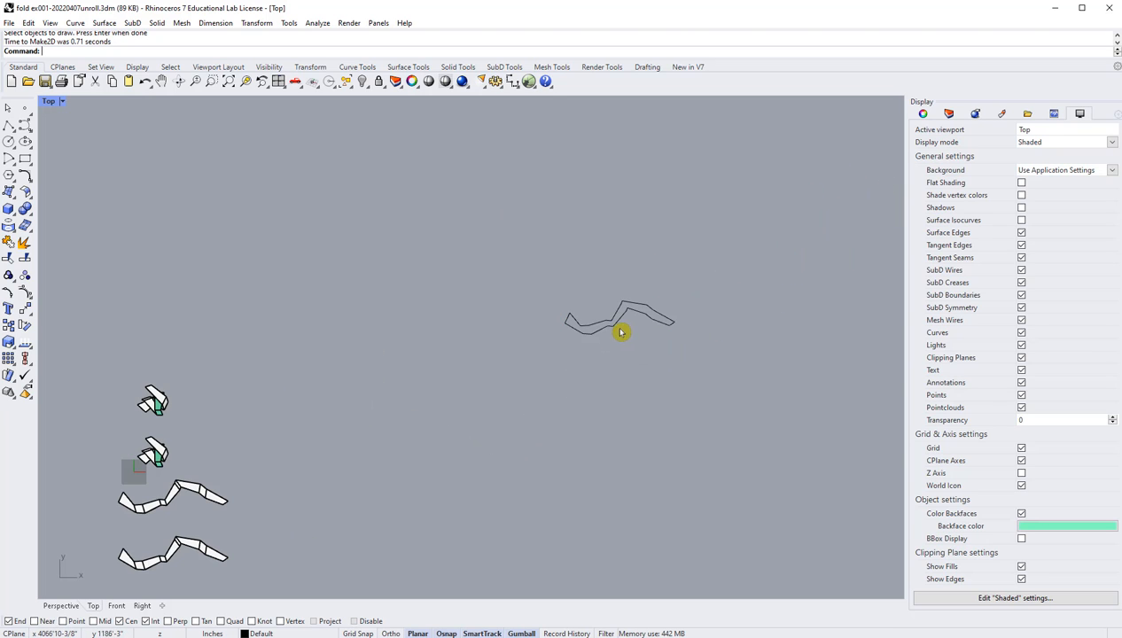
pyautogui.scroll(5, 558, 325)
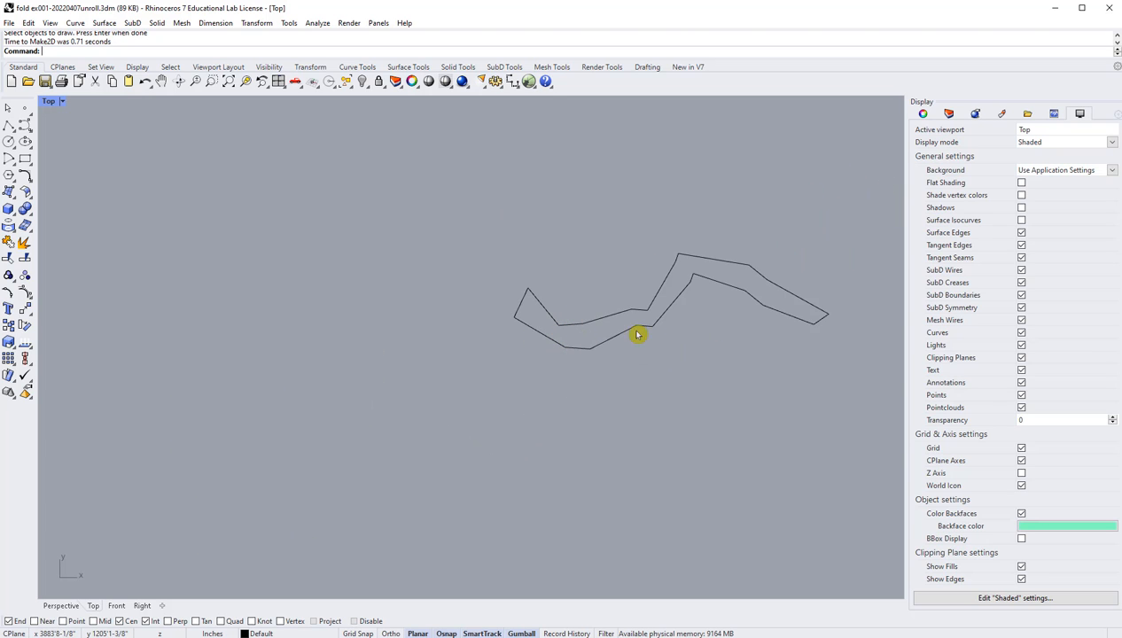
pyautogui.scroll(-6, 703, 309)
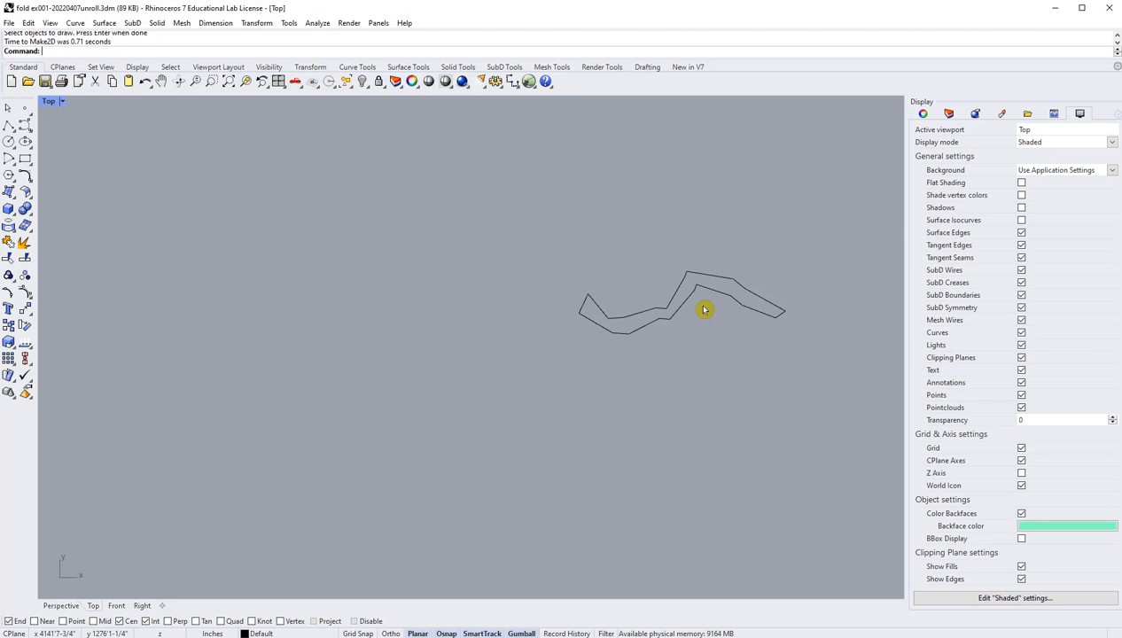
pyautogui.scroll(3, 542, 436)
pyautogui.scroll(4, 543, 436)
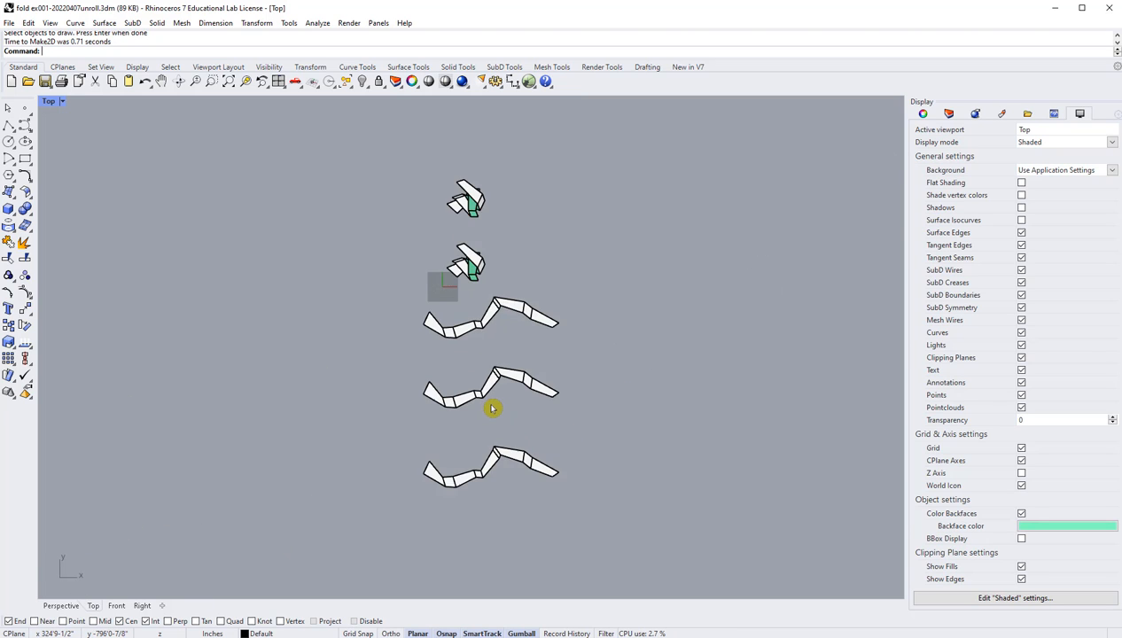
# - Generate a 2D drawing of the middle, unjoined nine-surface pattern with Make2D from the Top view, using properties from input objects
pyautogui.click(487, 376)
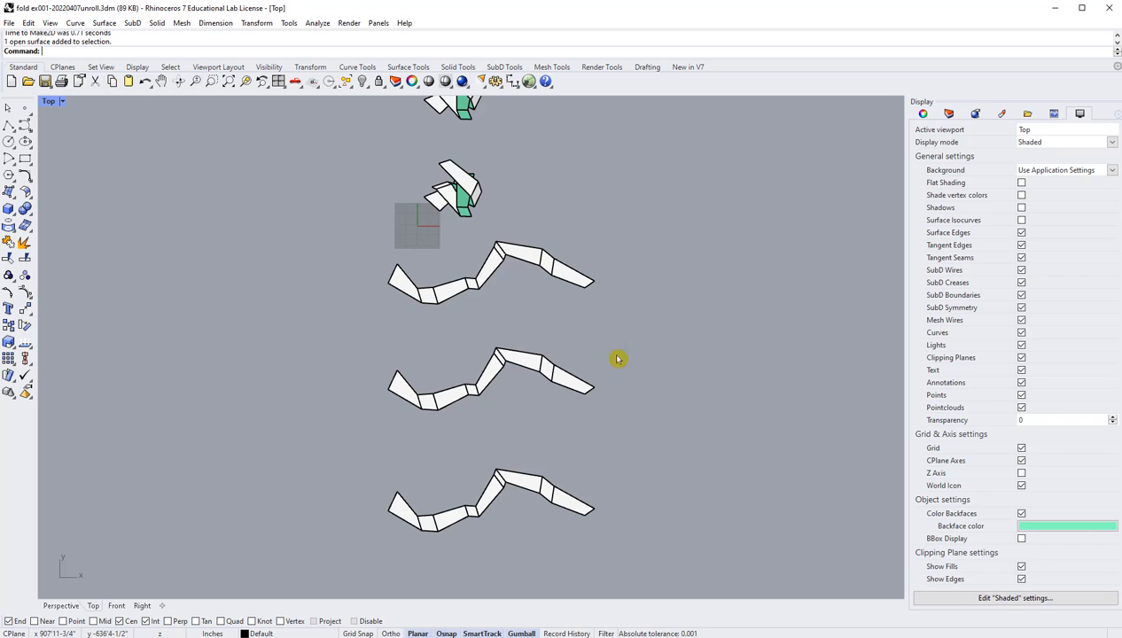
pyautogui.moveTo(611, 326); pyautogui.dragTo(379, 445)
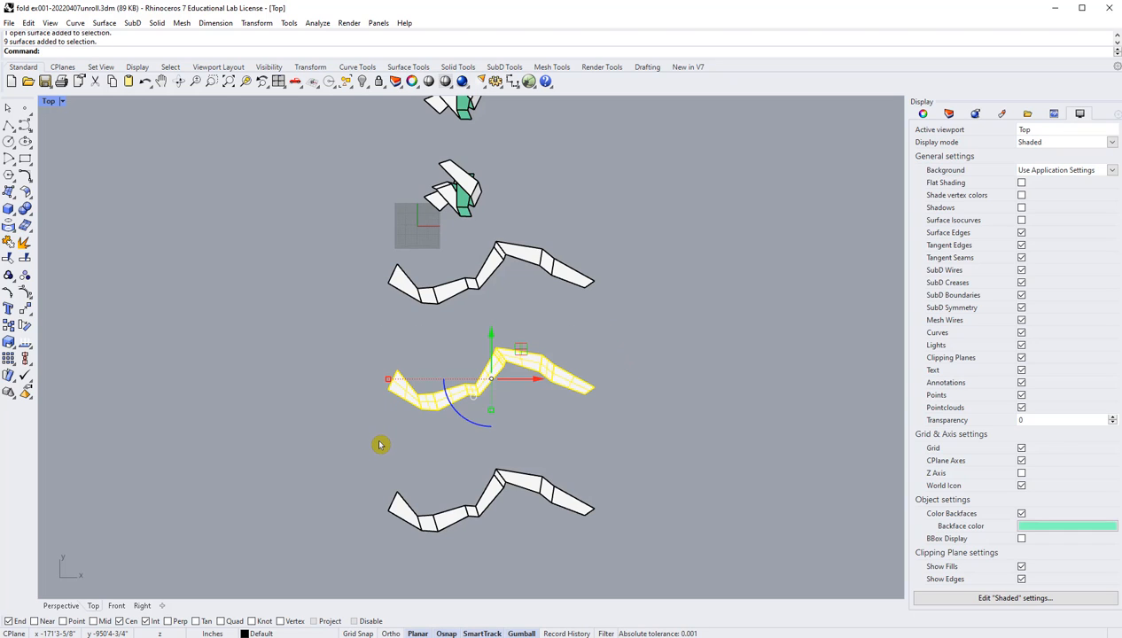
pyautogui.write('Make2D')
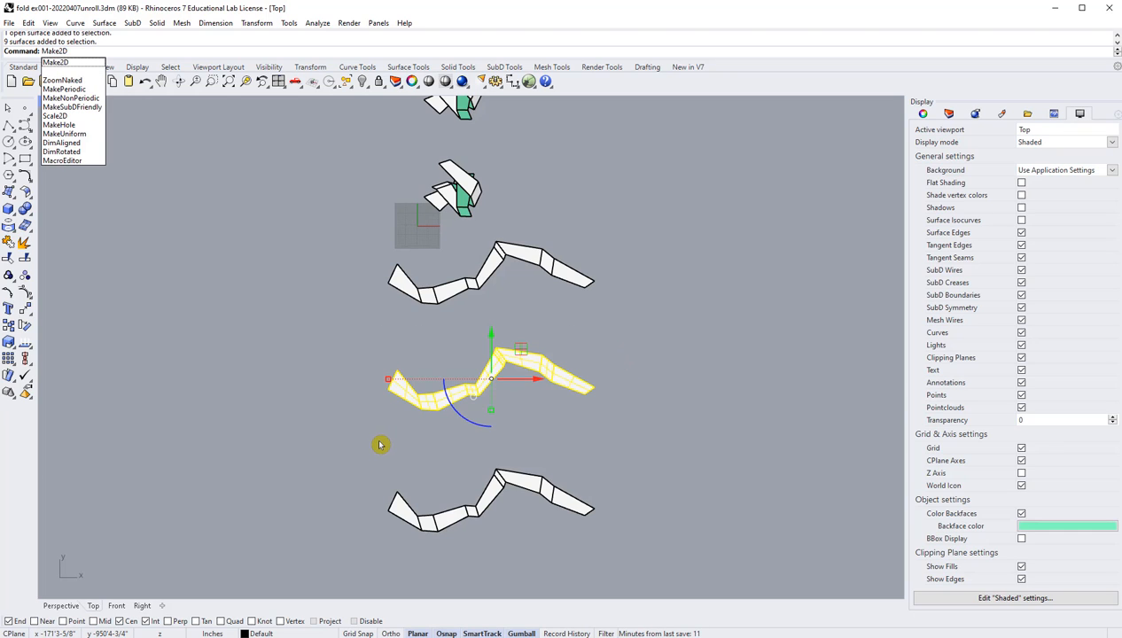
pyautogui.press('Return')
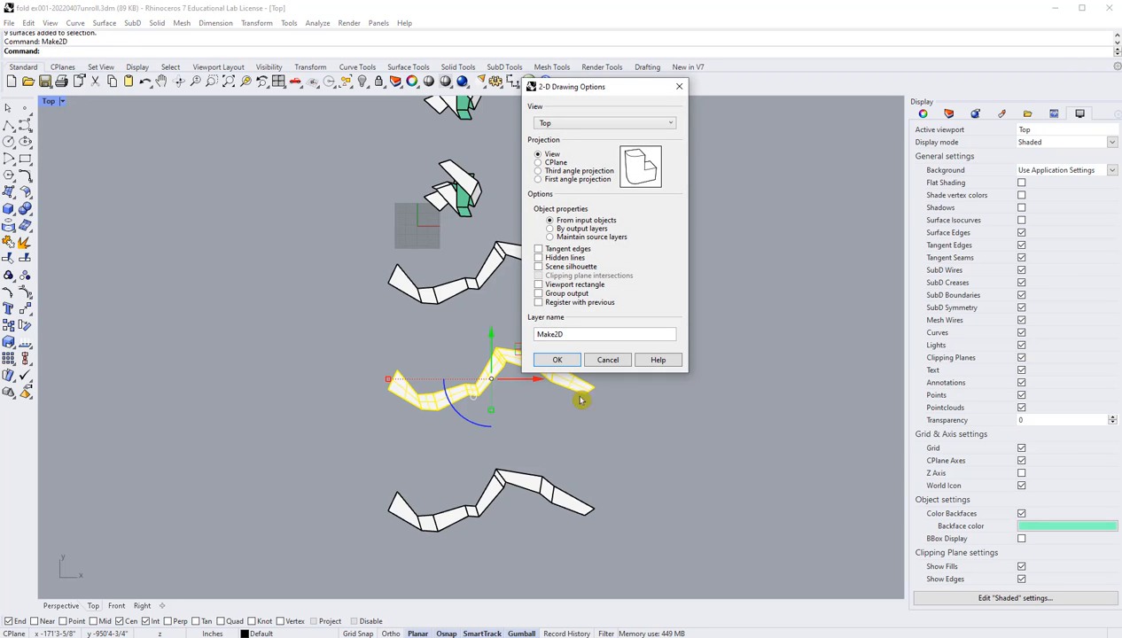
pyautogui.click(559, 361)
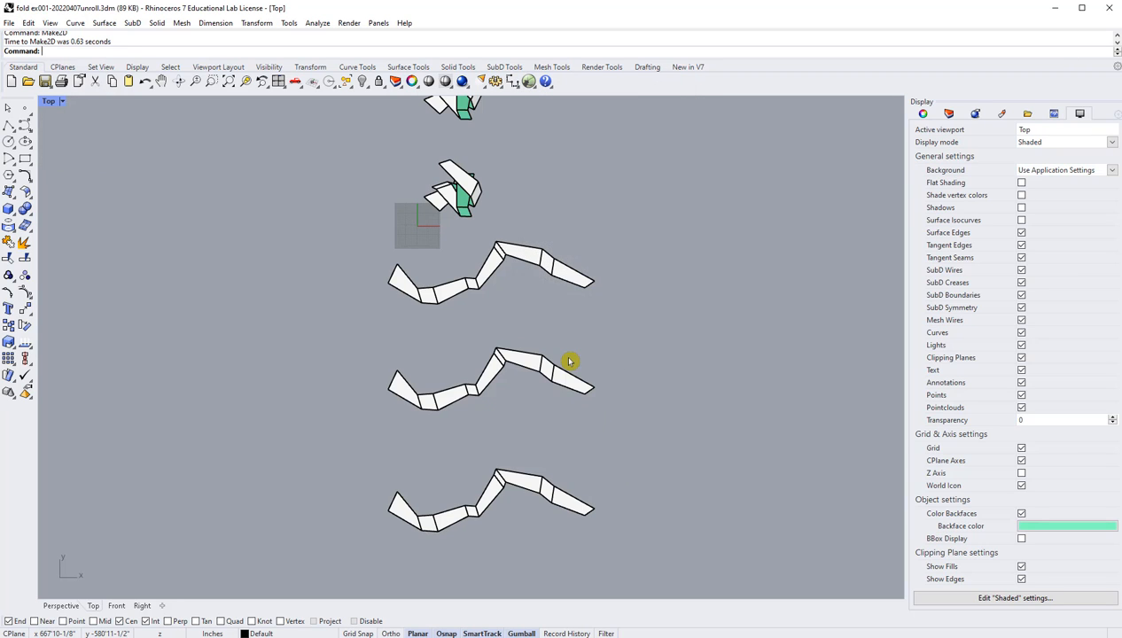
pyautogui.scroll(-5, 572, 362)
pyautogui.scroll(5, 631, 297)
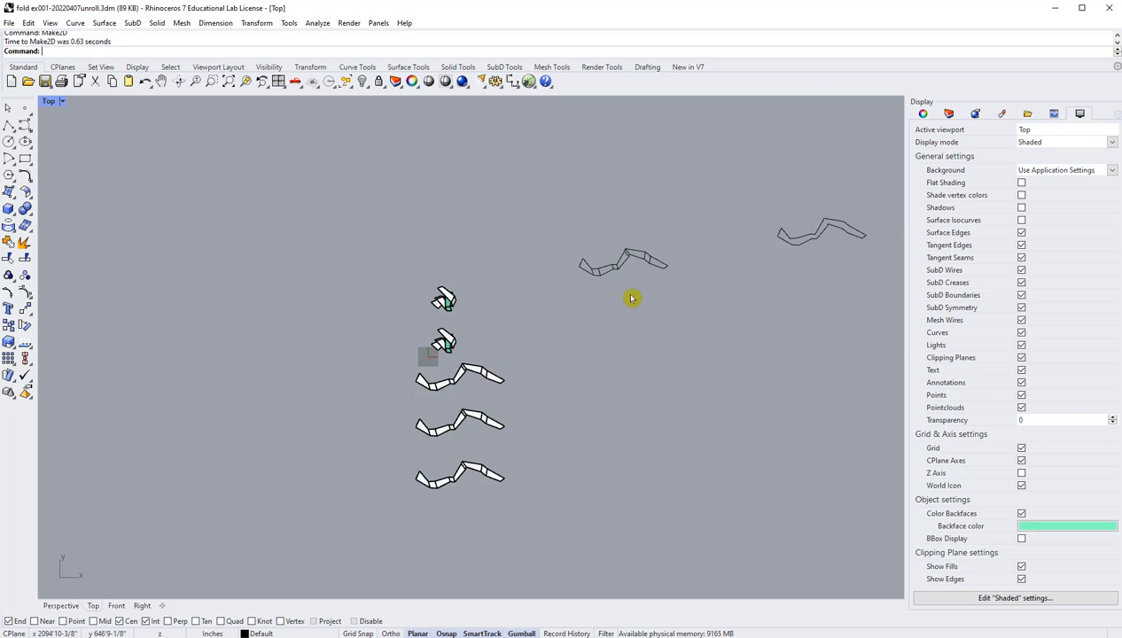